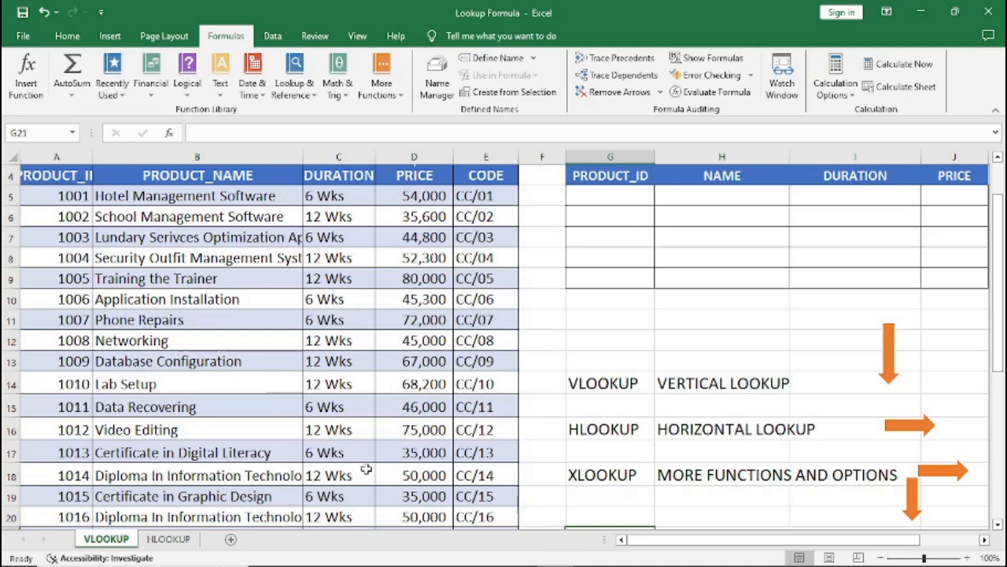
Enter product ID 1013 in cell G5 of the lookup table on the VLOOKUP sheet.
left_click(182, 542)
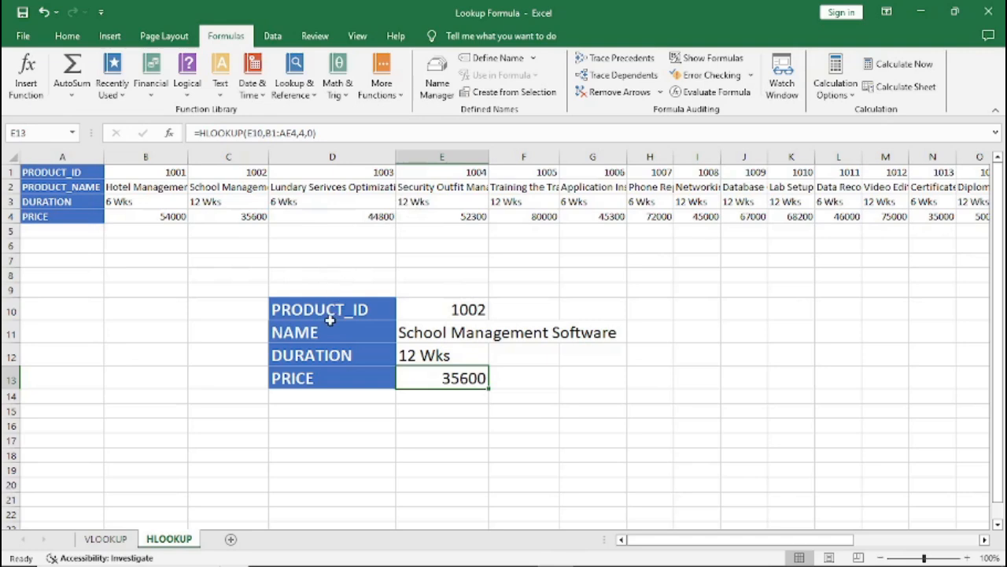
left_click(107, 539)
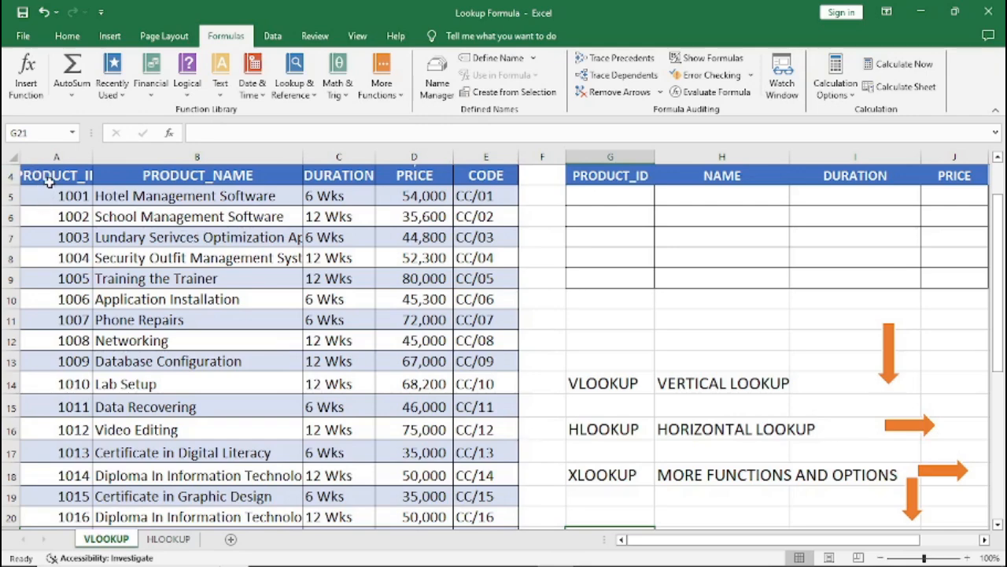
left_click(596, 195)
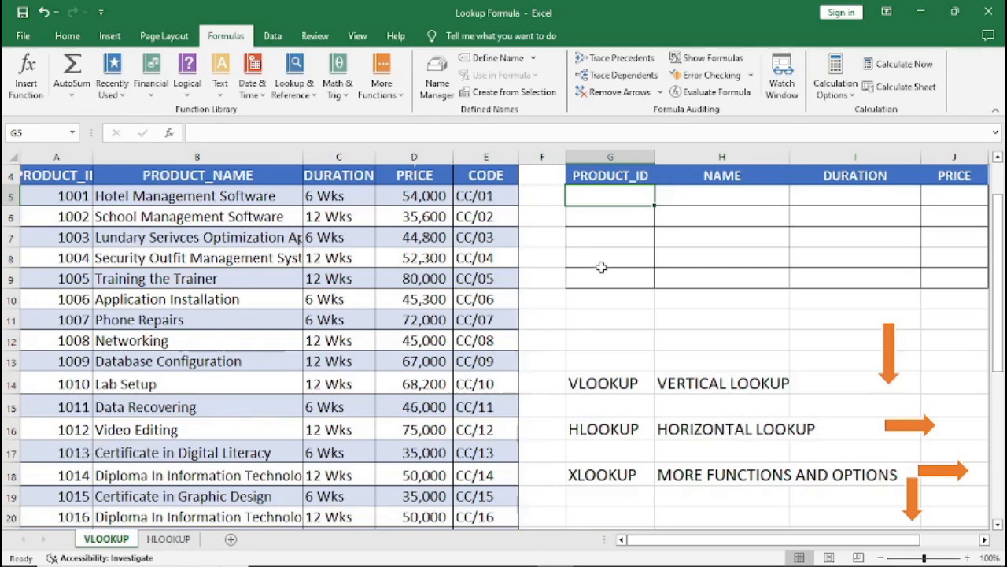
type("10")
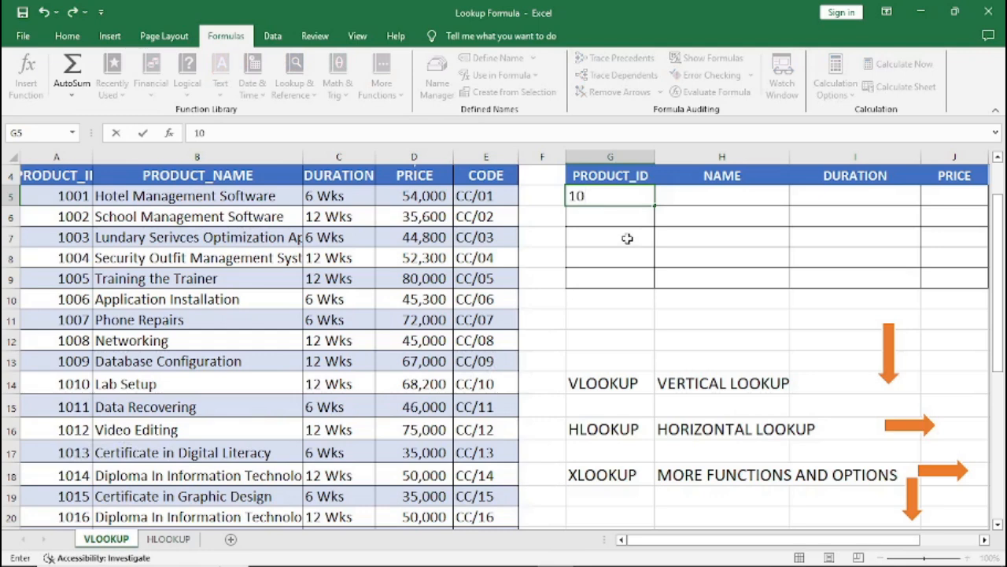
type("13")
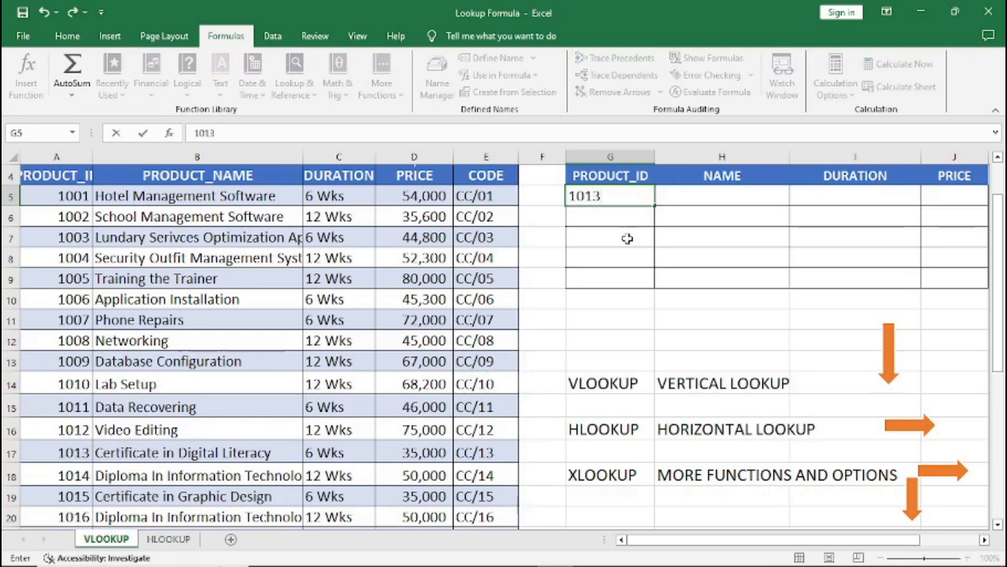
left_click(685, 199)
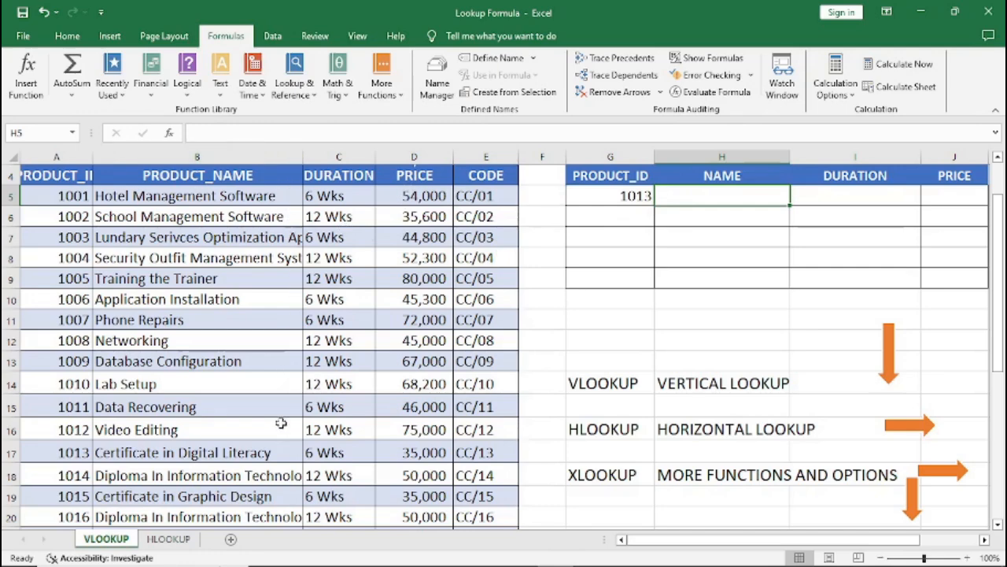
scroll(280, 422, "up", 1)
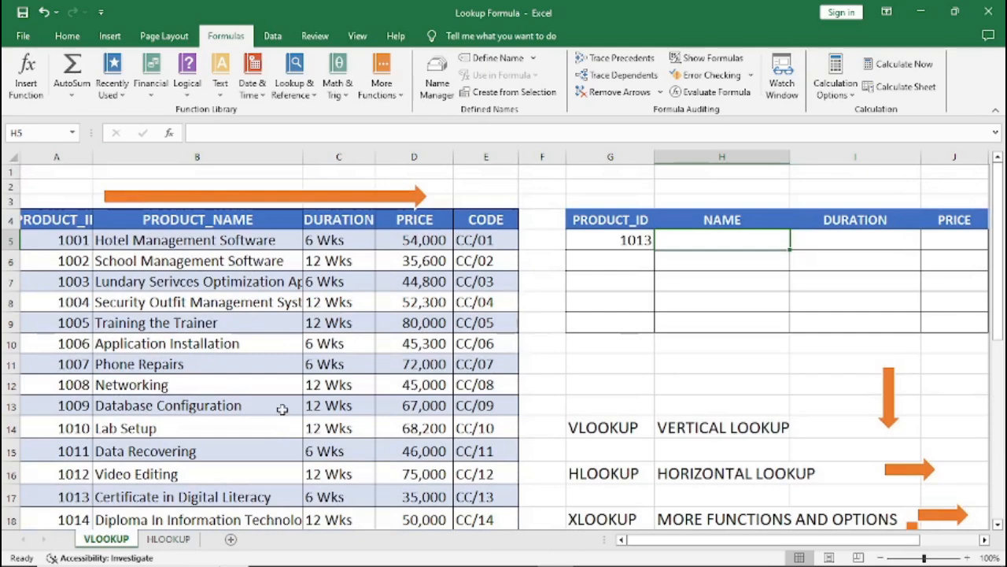
left_click(618, 240)
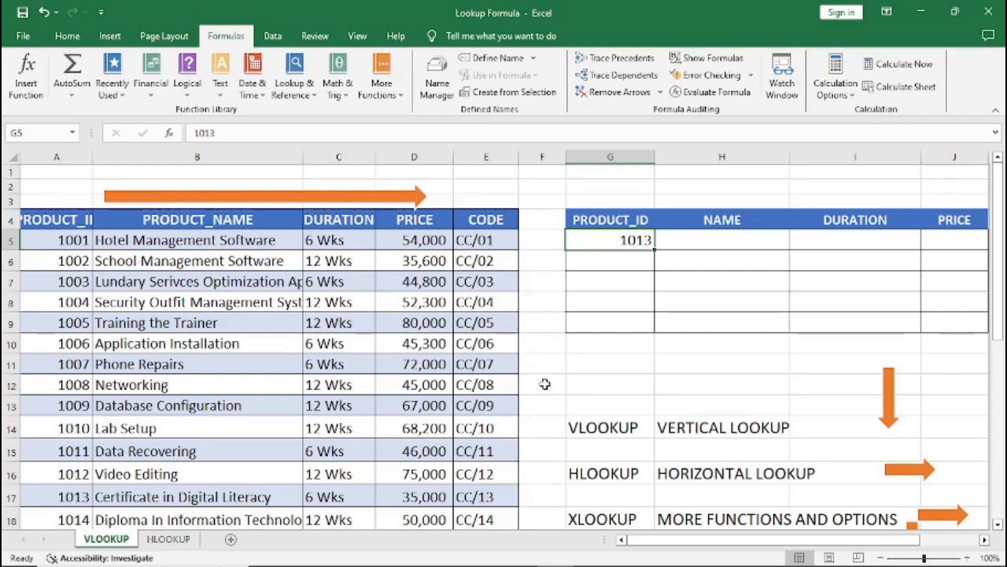
left_click(588, 428)
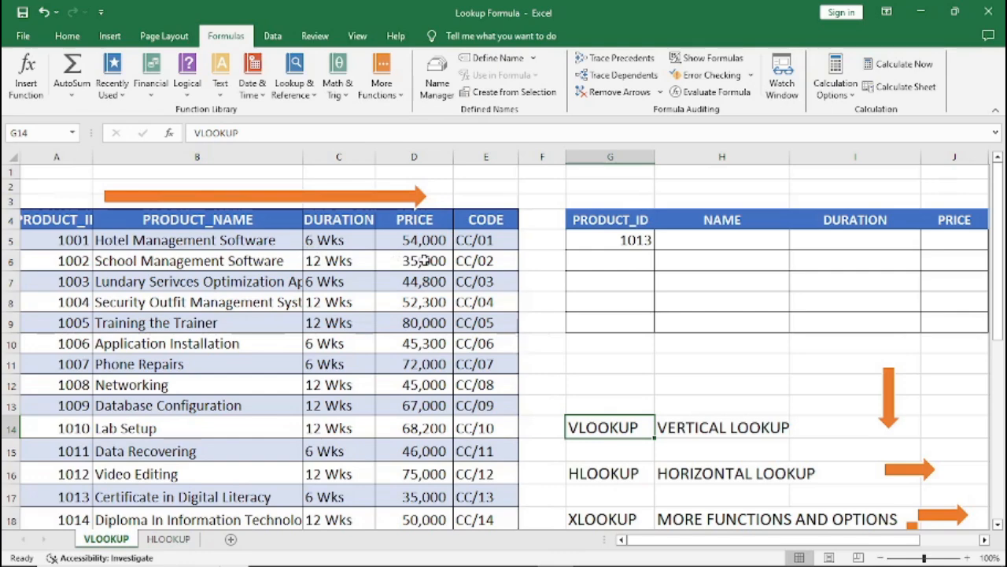
Start a VLOOKUP formula in NAME cell H5 with G5 as the lookup value.
left_click(677, 242)
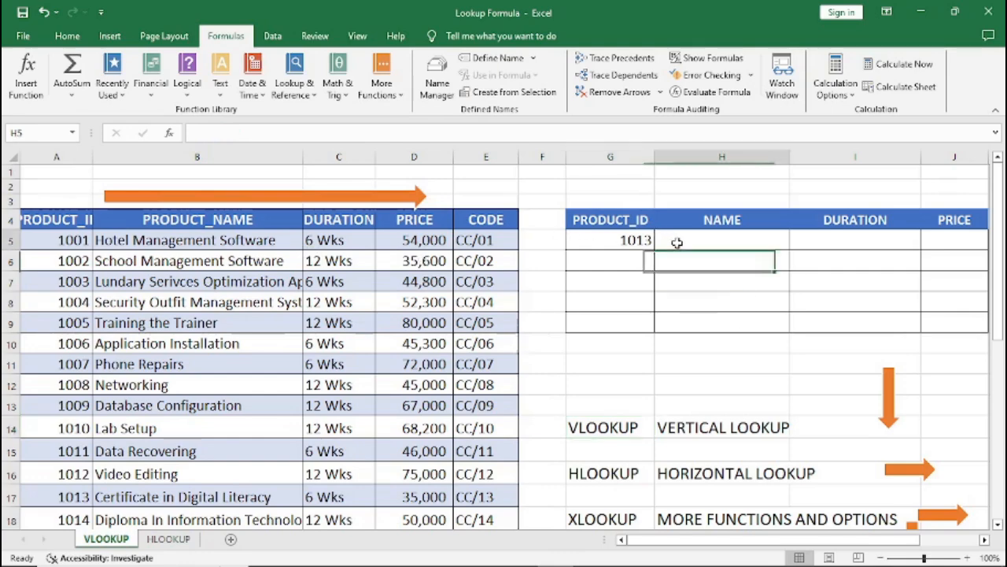
type("=")
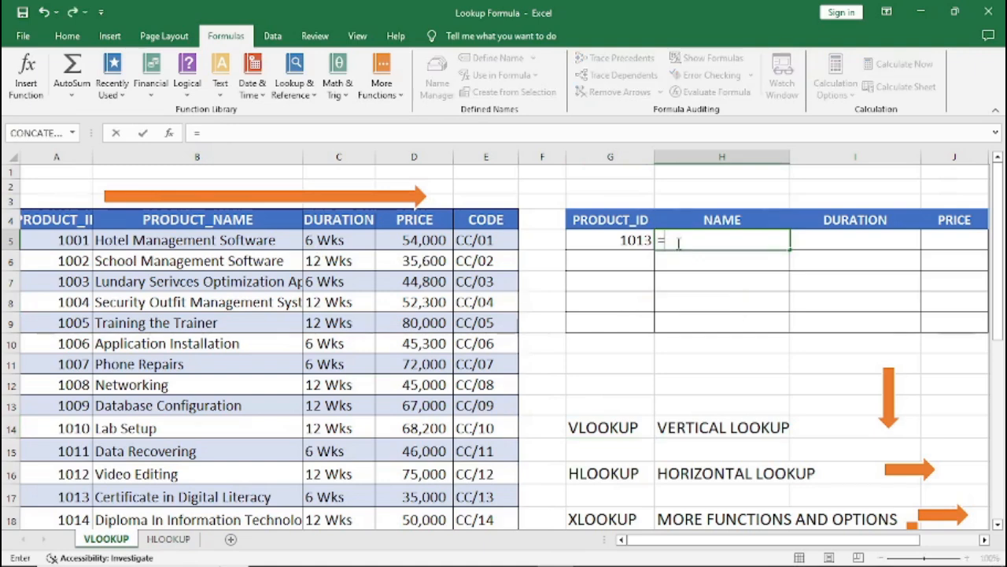
type("V")
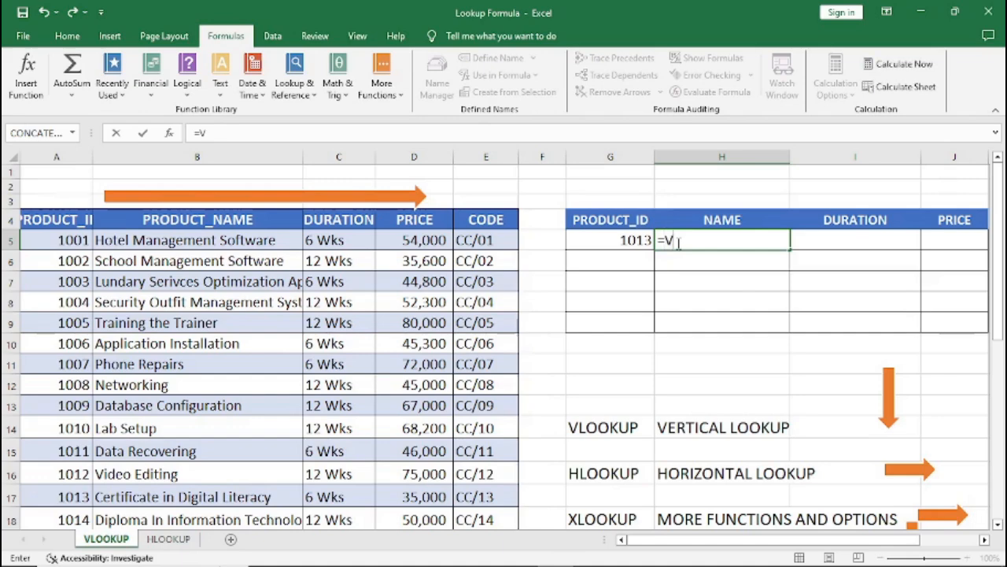
type("LOOK")
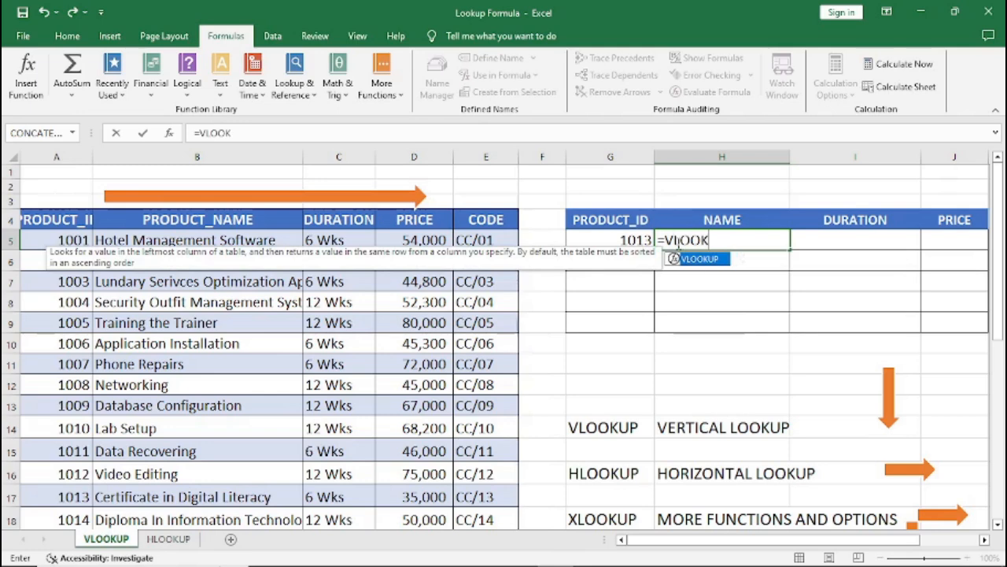
type("UP(")
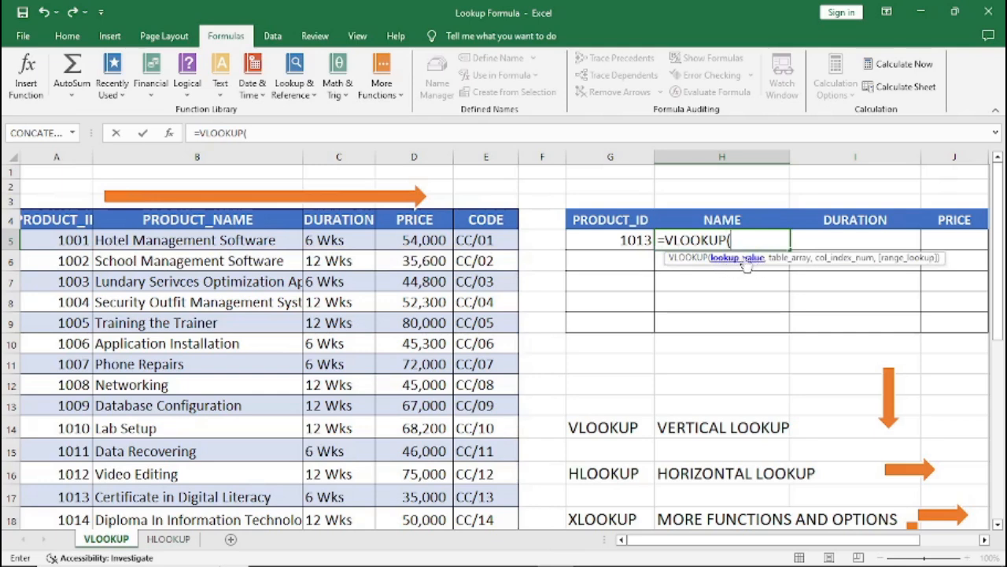
left_click(627, 242)
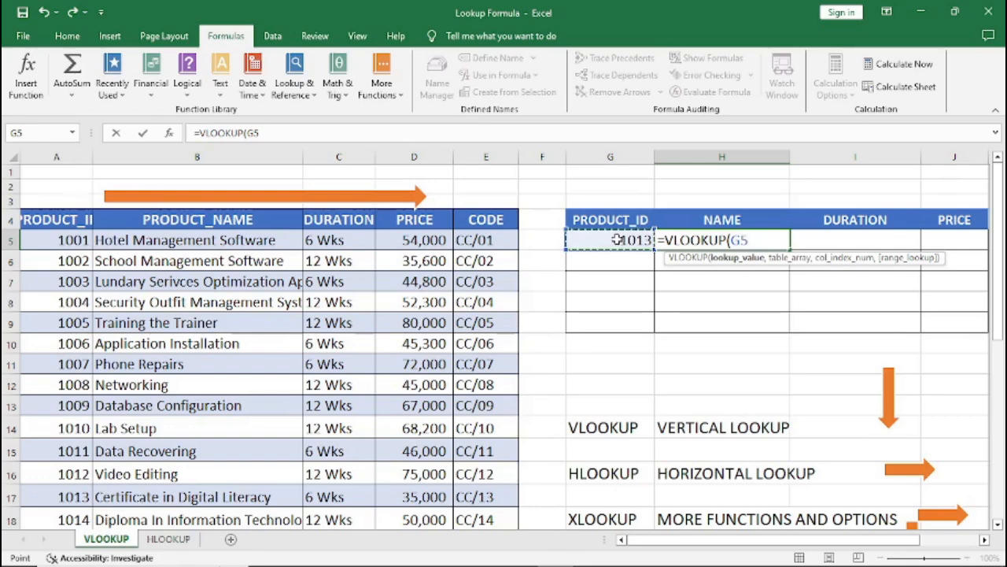
type(",")
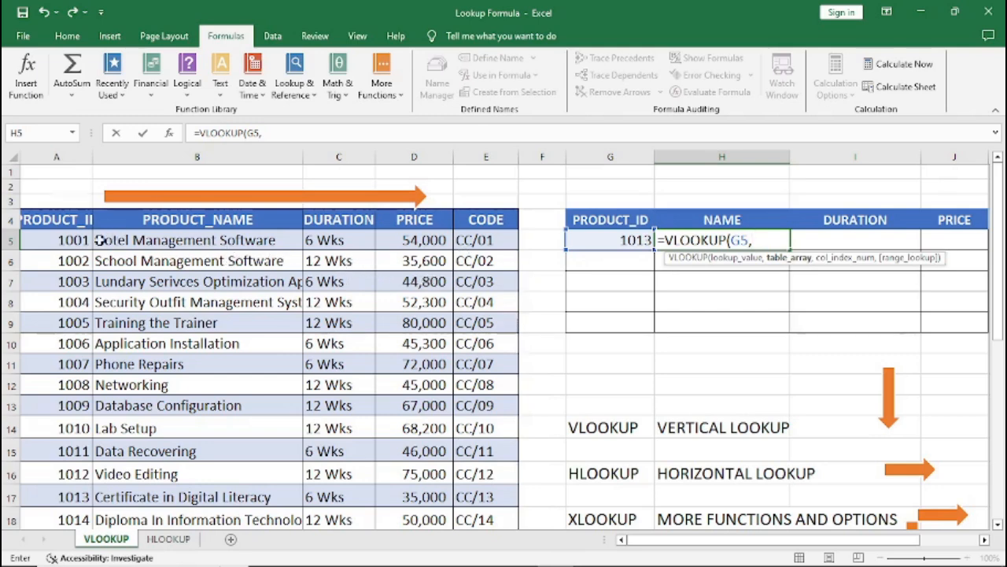
Complete the H5 formula with the entire PROD table including headers as table array, column index 2 and an empty range lookup argument.
left_click_drag(49, 222, 488, 486)
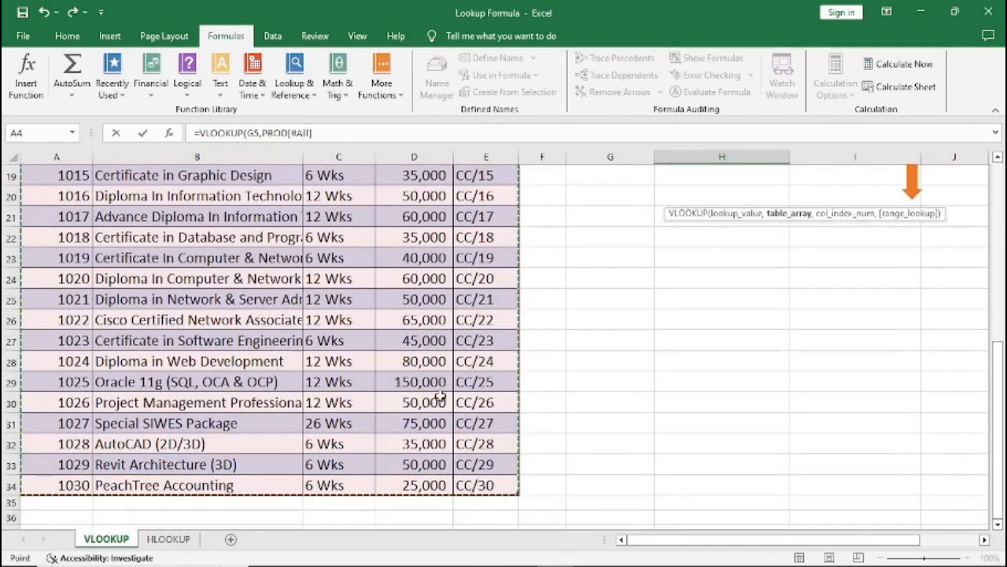
scroll(438, 403, "up", 6)
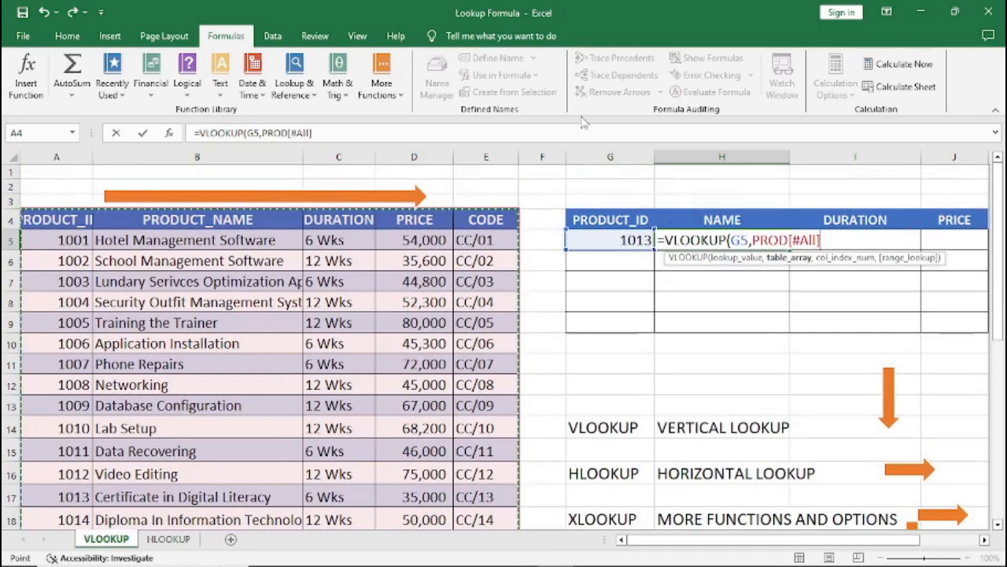
type(",")
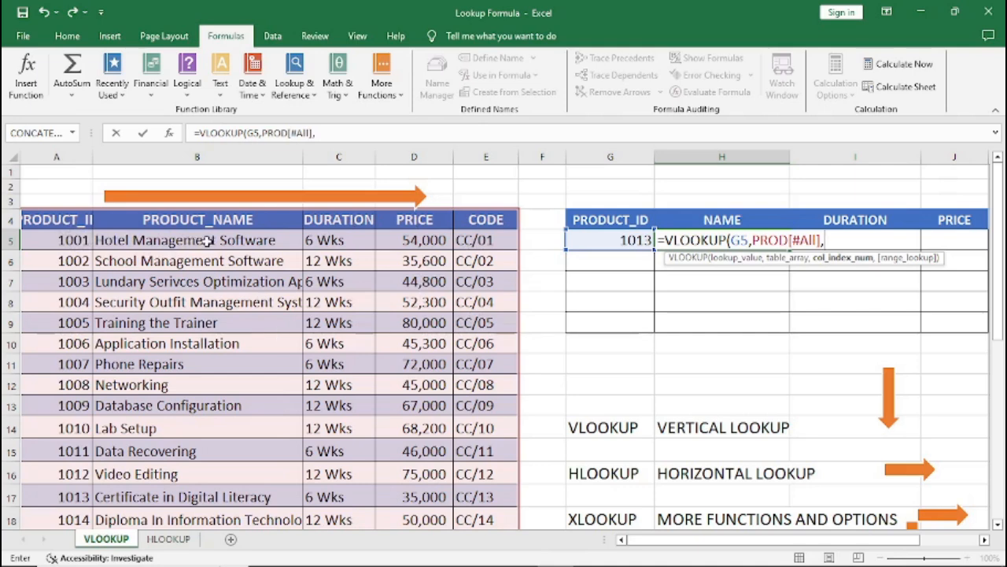
type("2,")
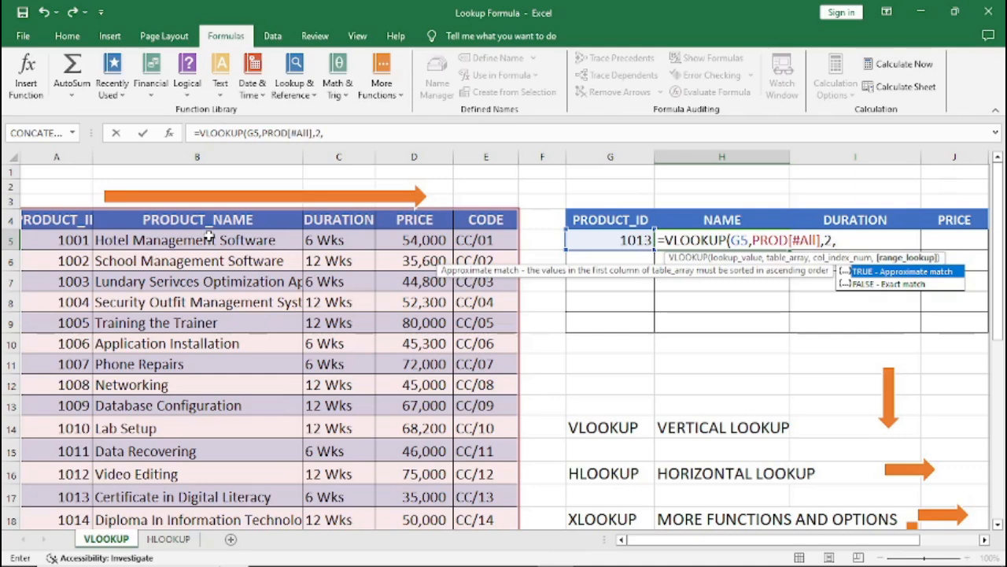
type(")")
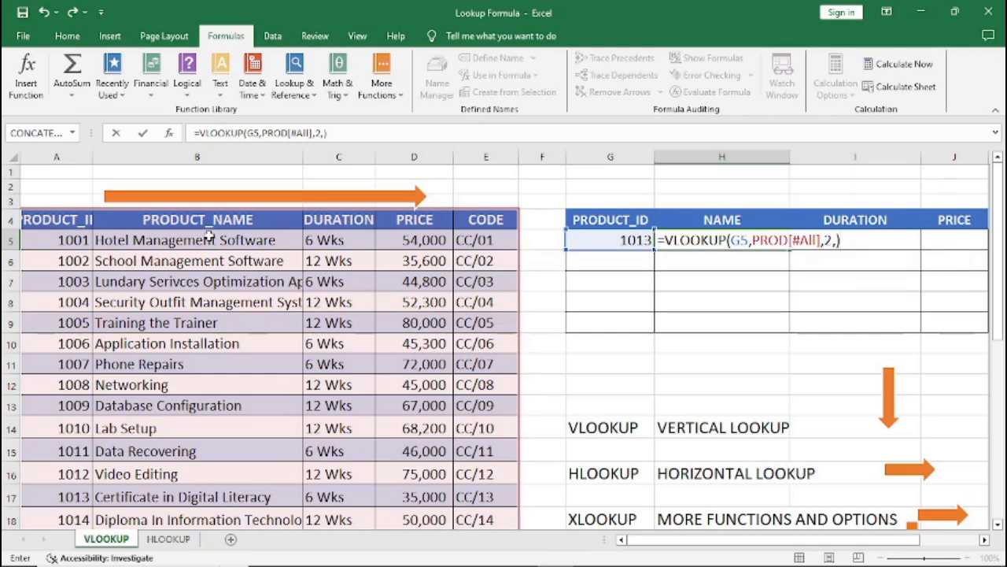
key("Return")
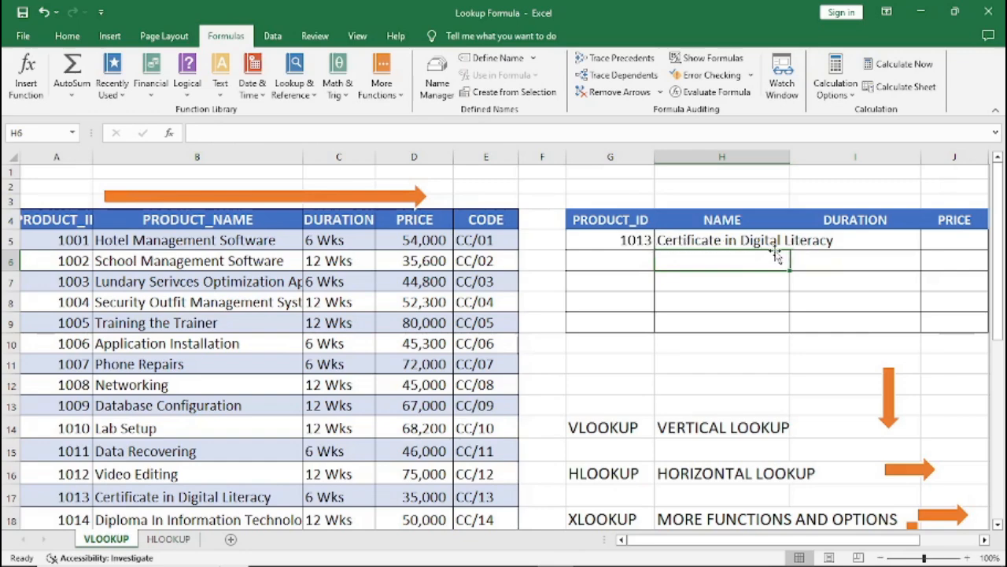
Change the product ID in G5 to 1016 to test the name lookup.
left_click(622, 241)
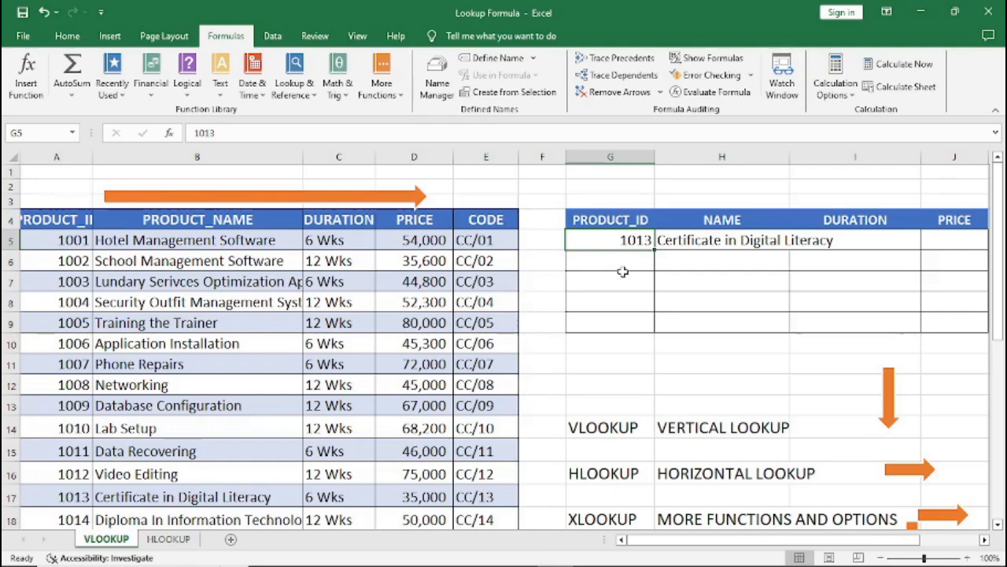
type("1016")
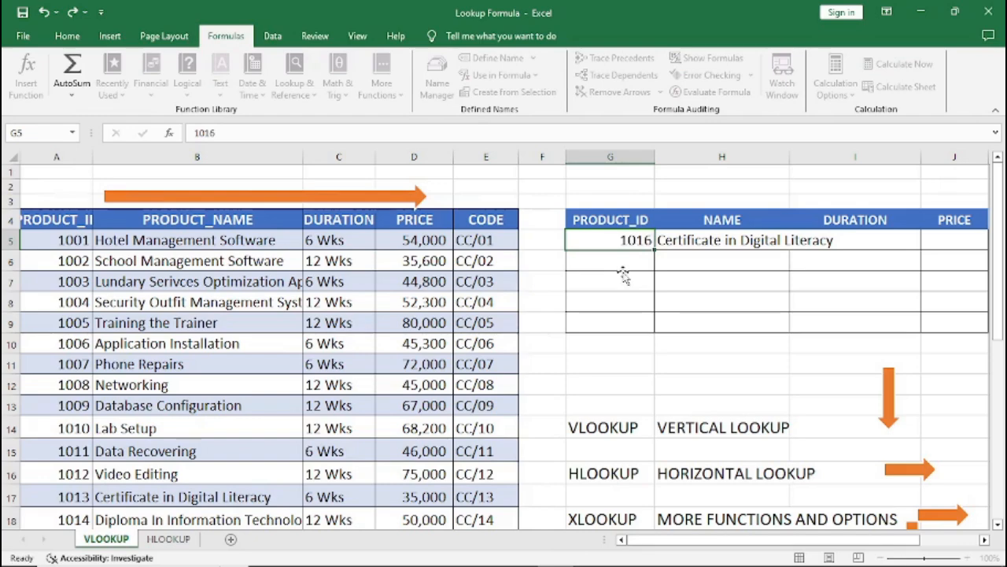
key("Return")
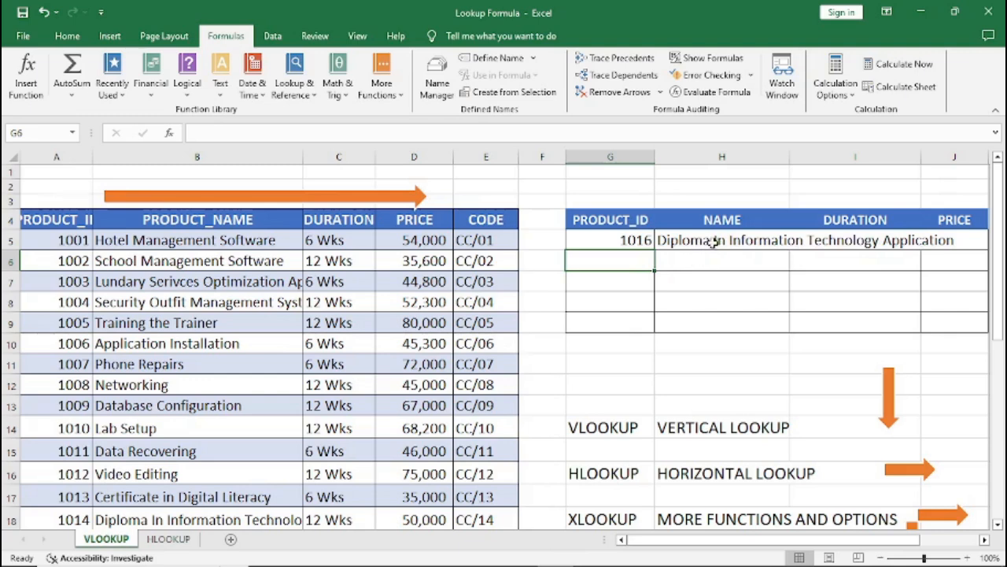
left_click(642, 243)
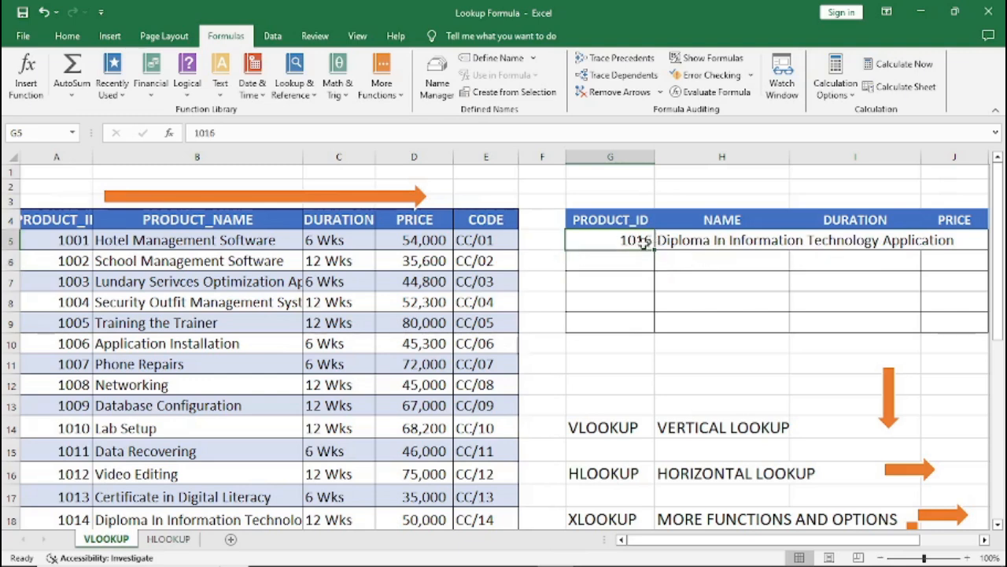
Start a VLOOKUP formula in DURATION cell I5 with G5 as the lookup value.
left_click(829, 238)
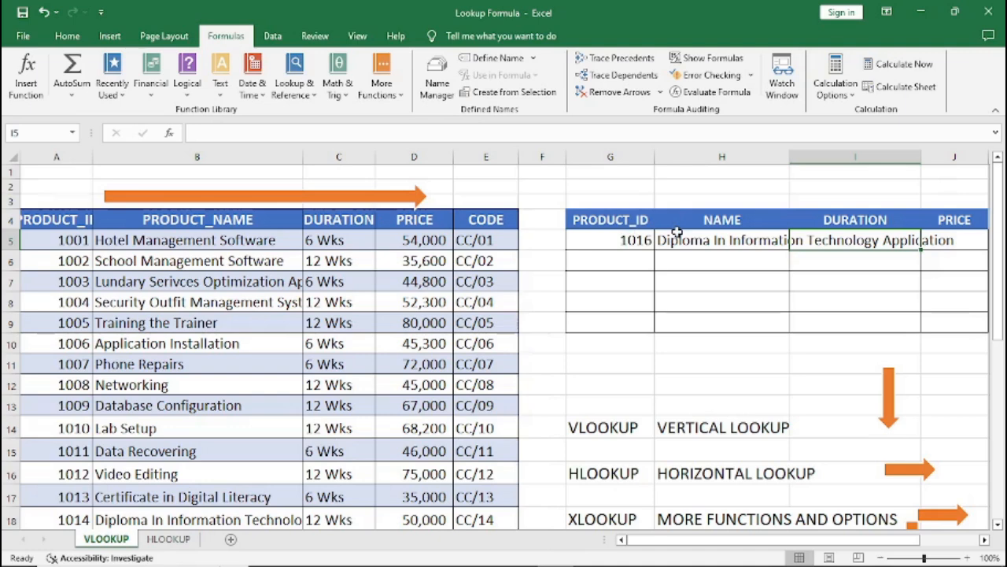
type("=")
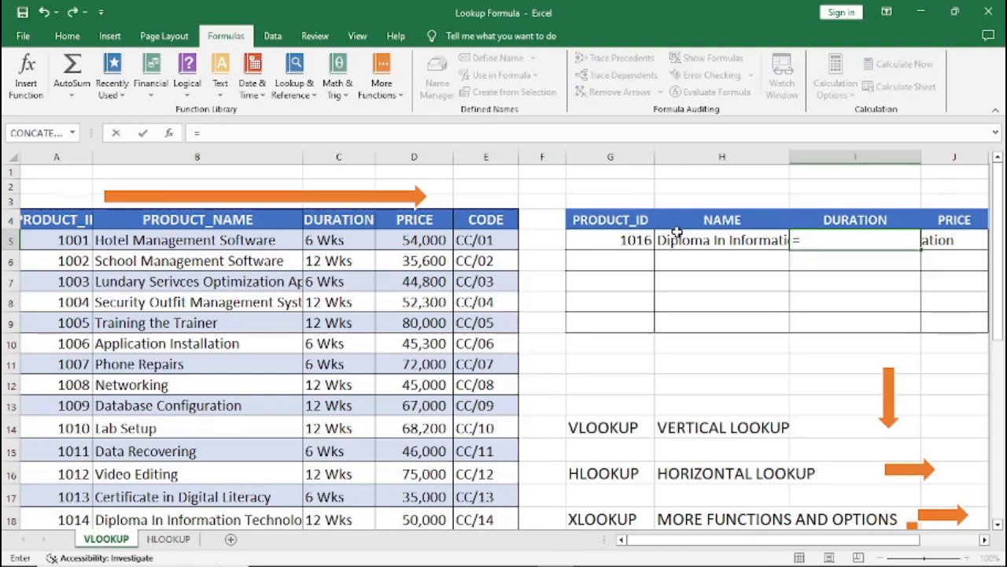
type("Vl")
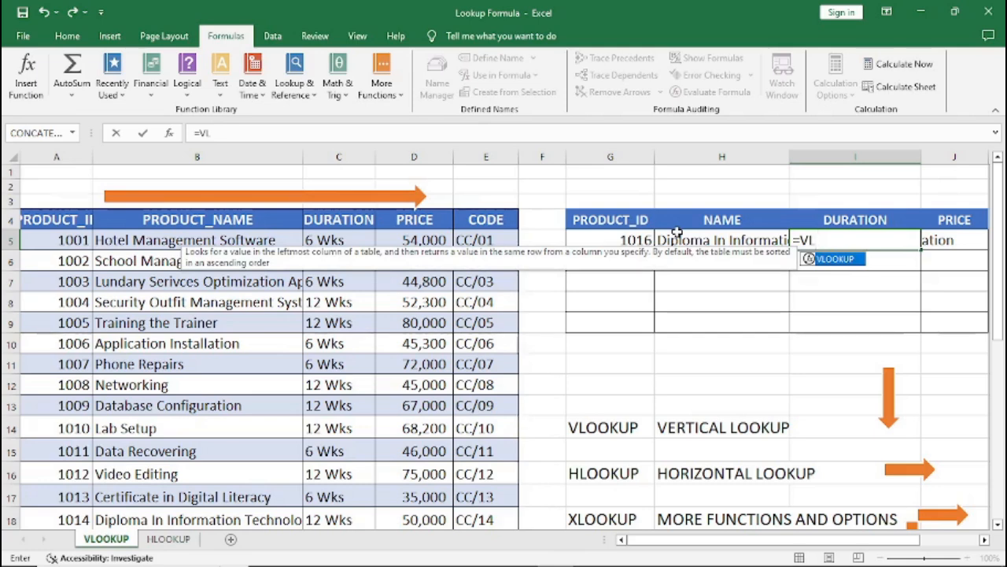
key("Tab")
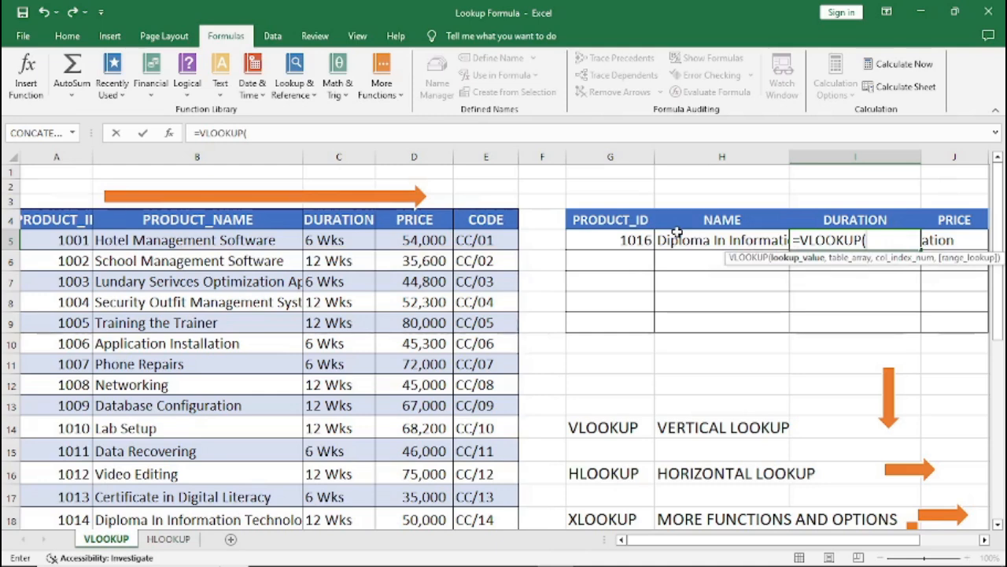
type("G2")
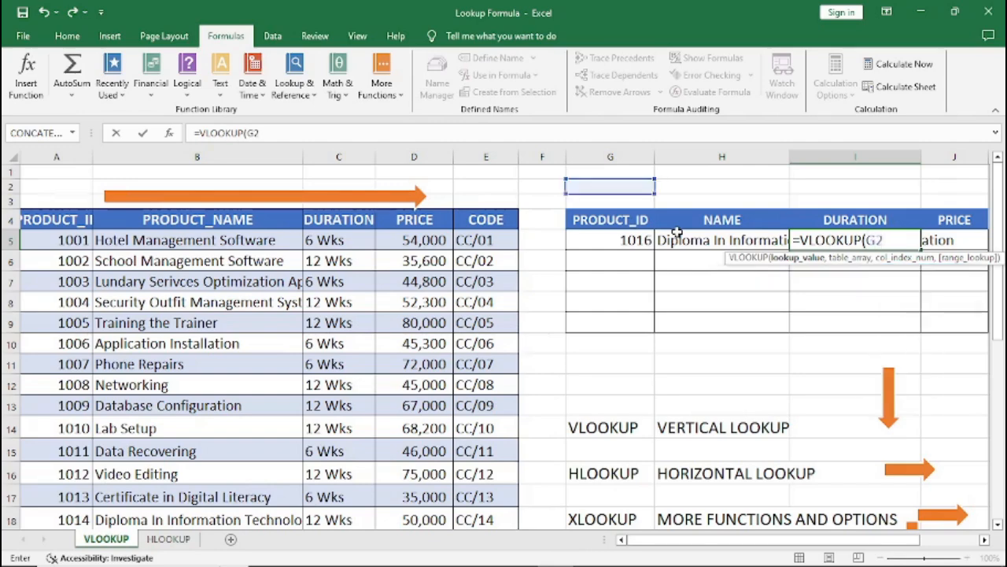
type(",")
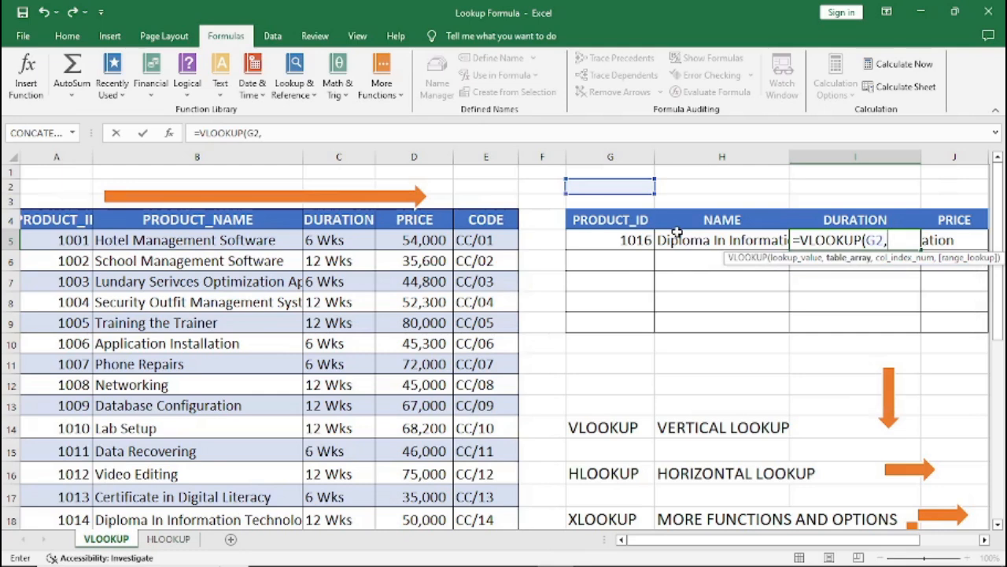
key("BackSpace")
key("BackSpace")
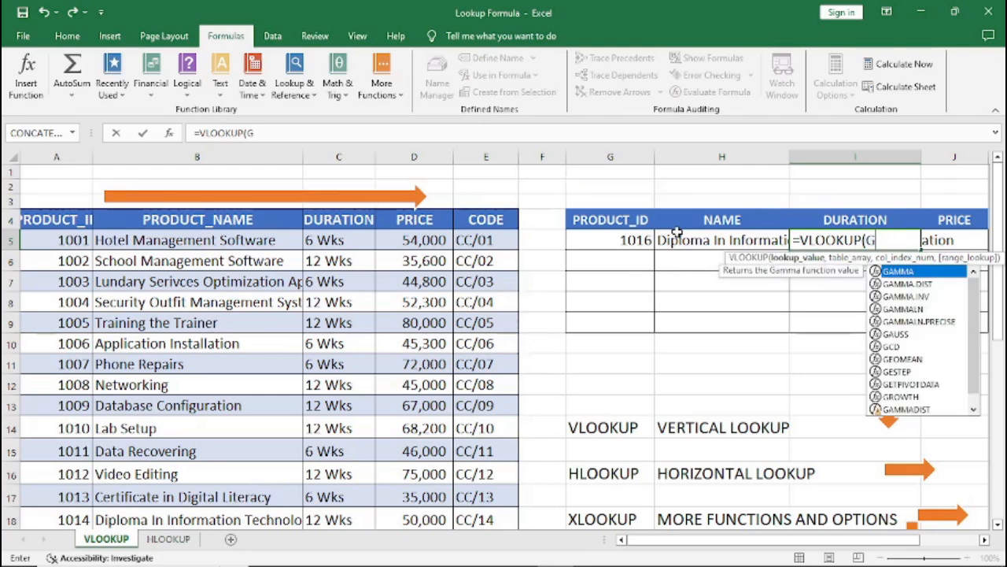
type("5")
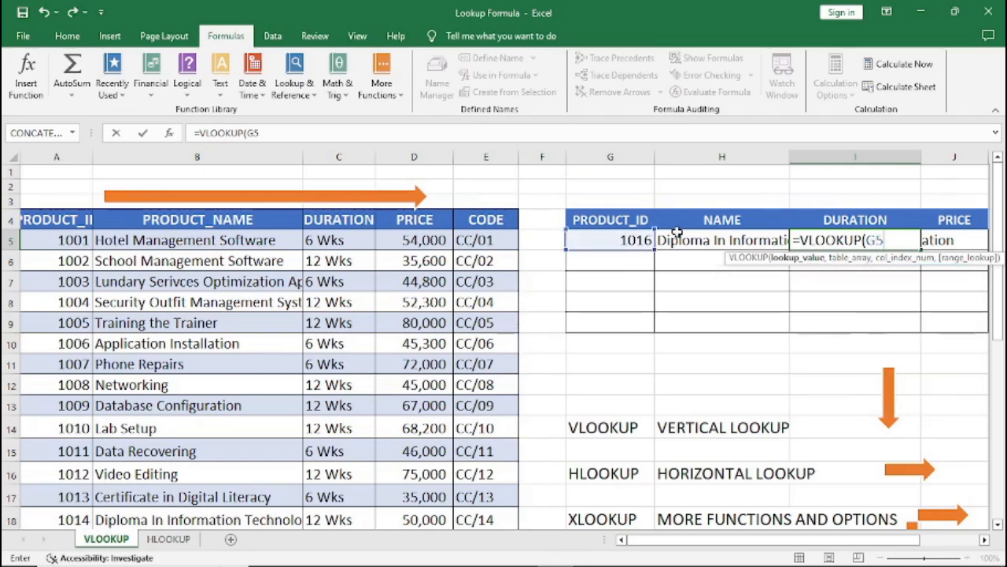
type(",")
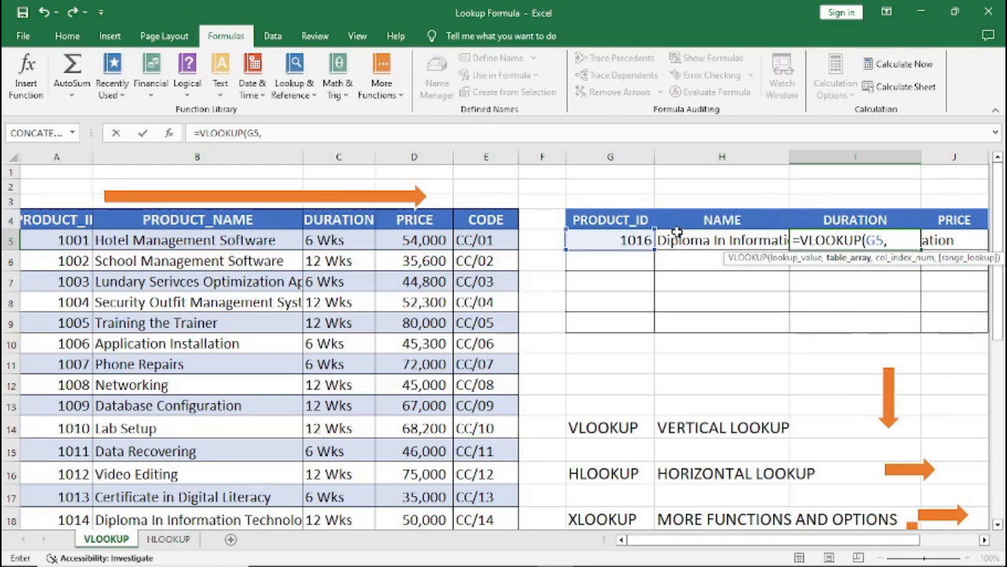
Complete the I5 formula with the entire PROD table including headers as table array, column index 3 and range lookup 0.
left_click_drag(40, 224, 461, 480)
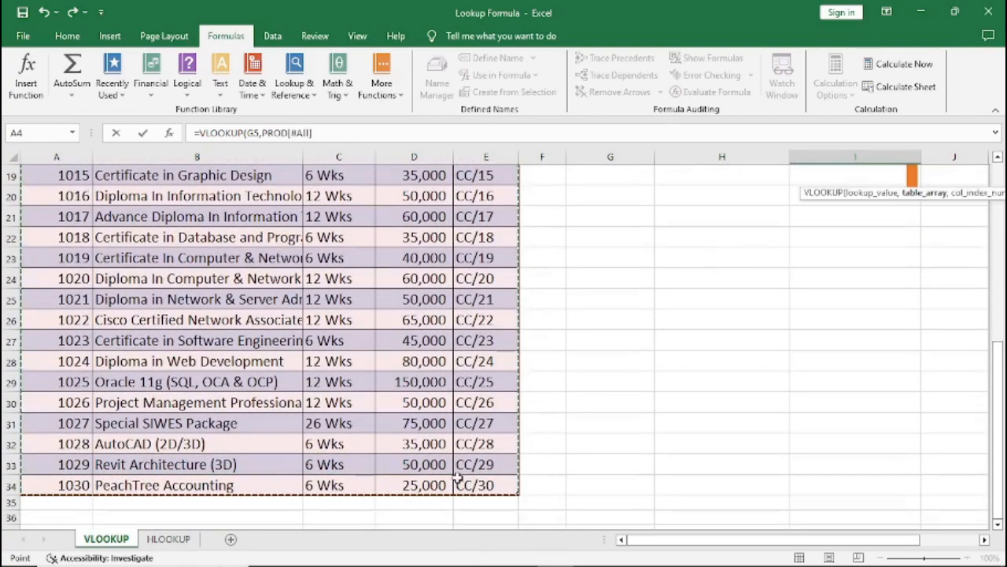
scroll(459, 477, "up", 6)
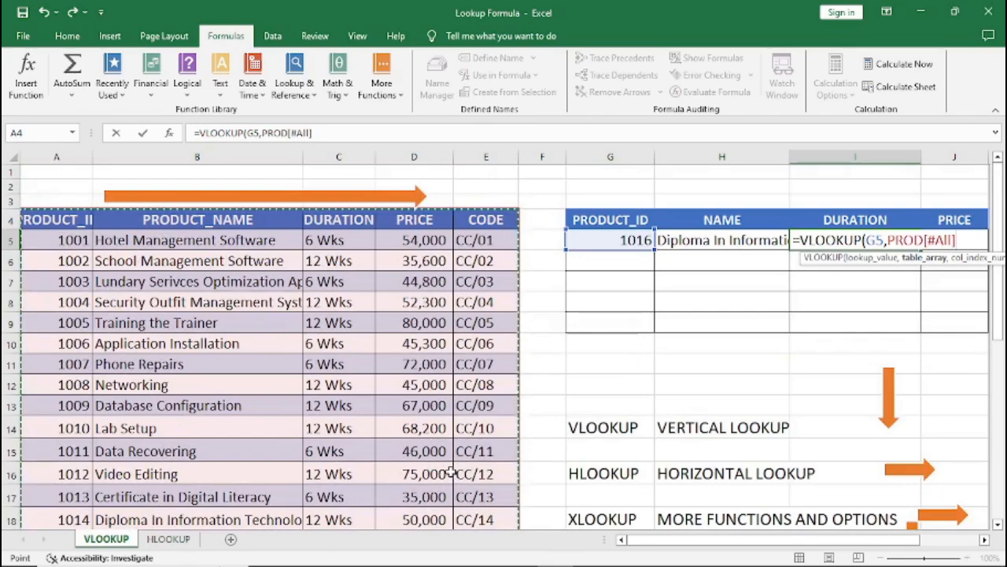
type(",3")
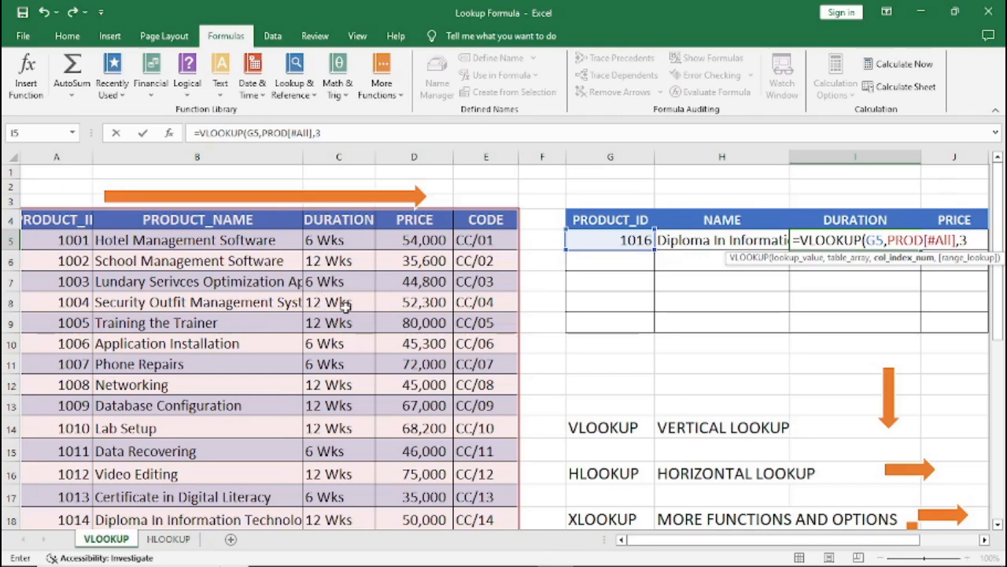
type(",")
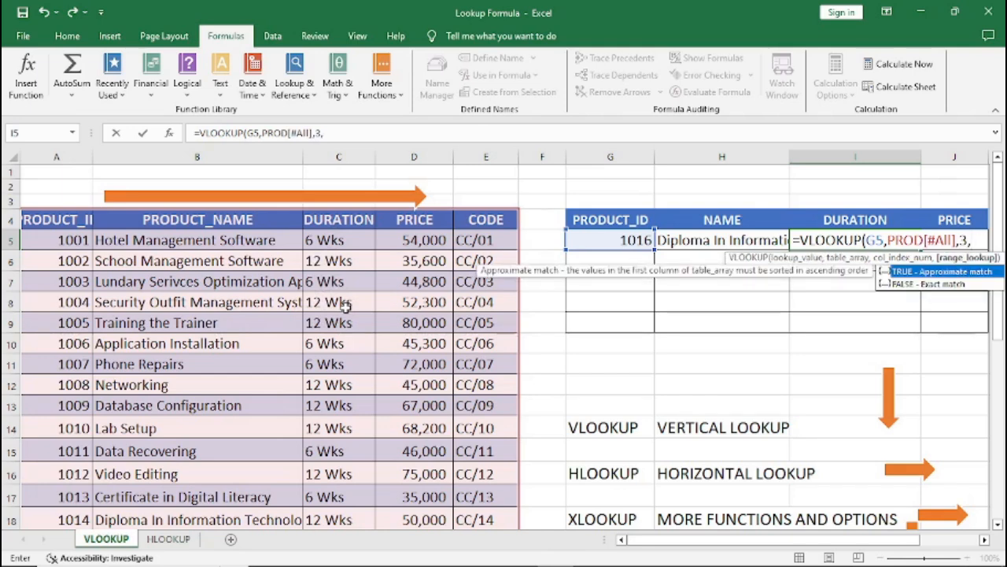
type("0)")
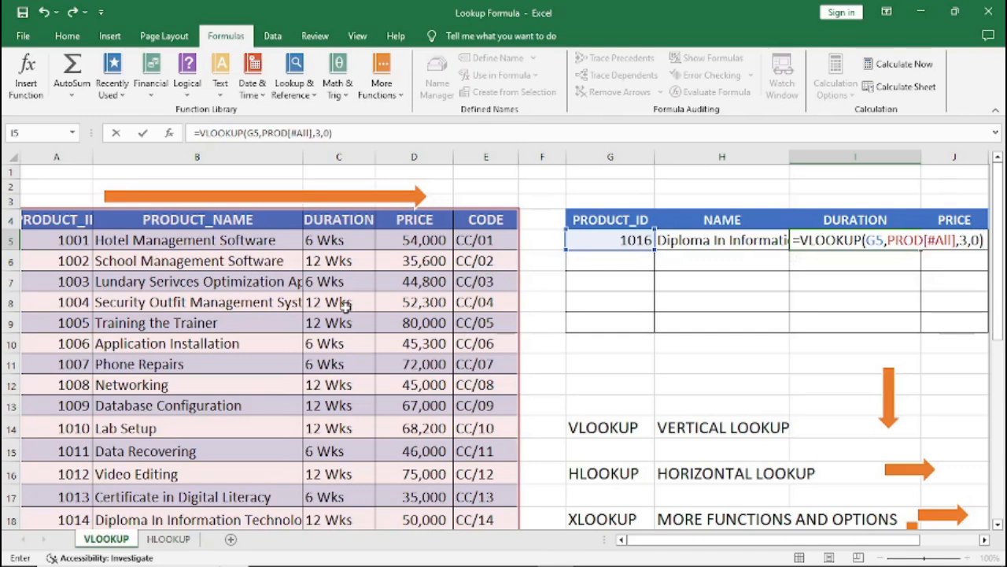
key("Return")
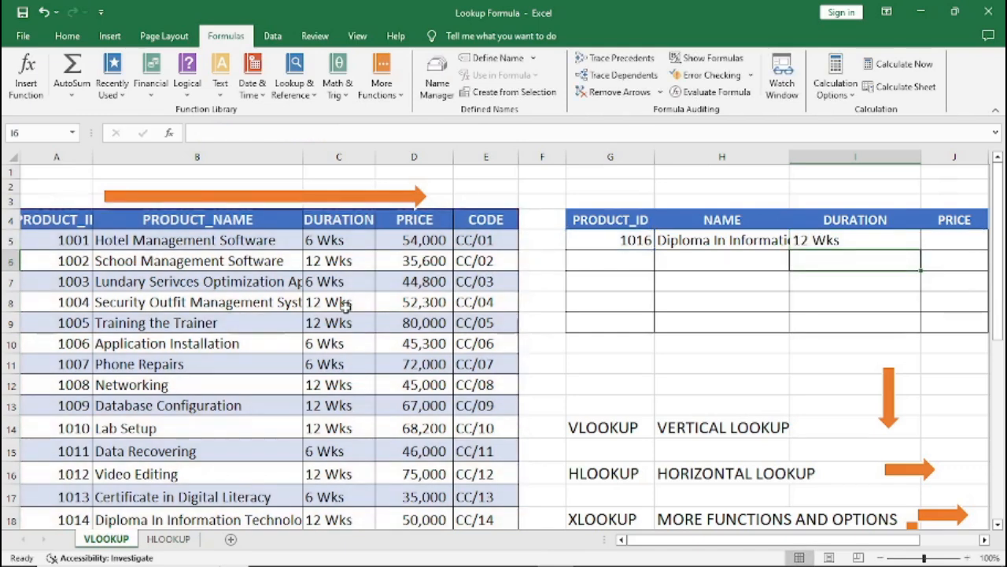
left_click(840, 239)
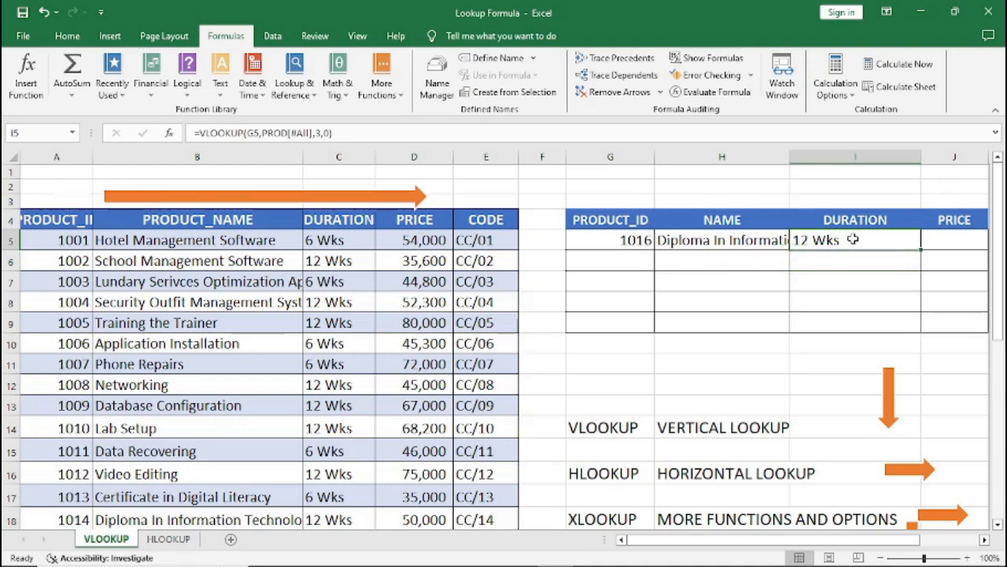
Start a VLOOKUP formula in PRICE cell J5 with G5 as the lookup value.
left_click(948, 240)
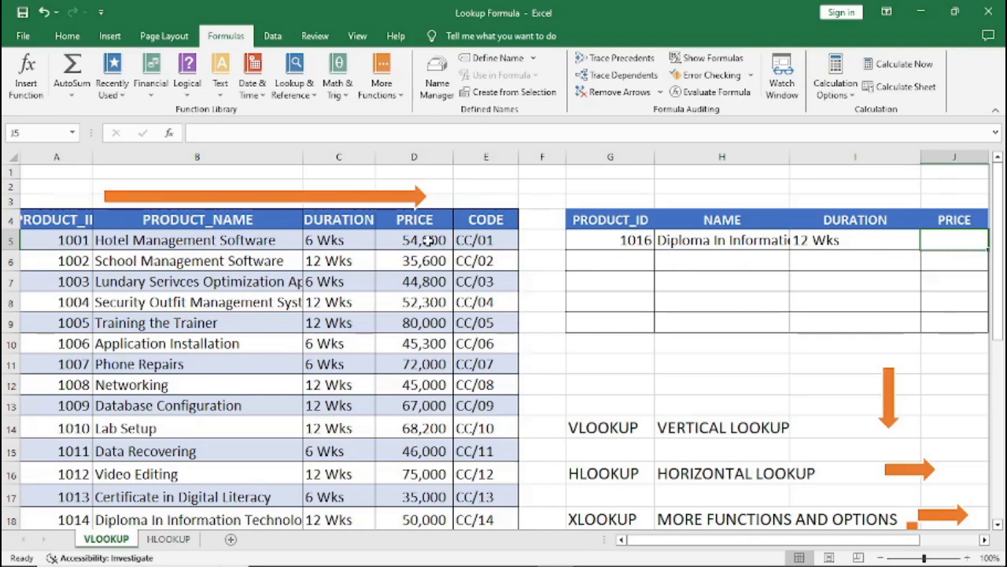
type("=")
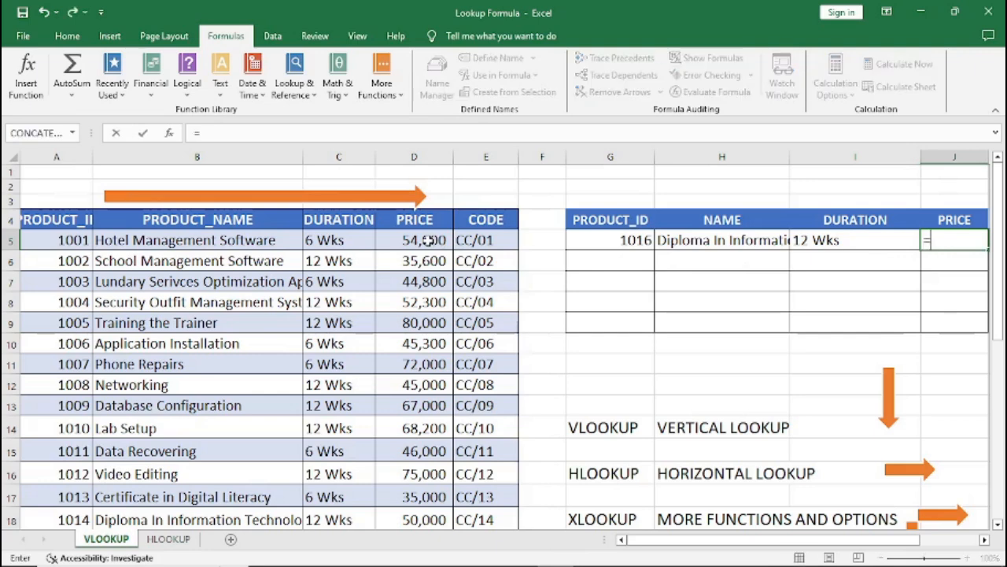
type("VL")
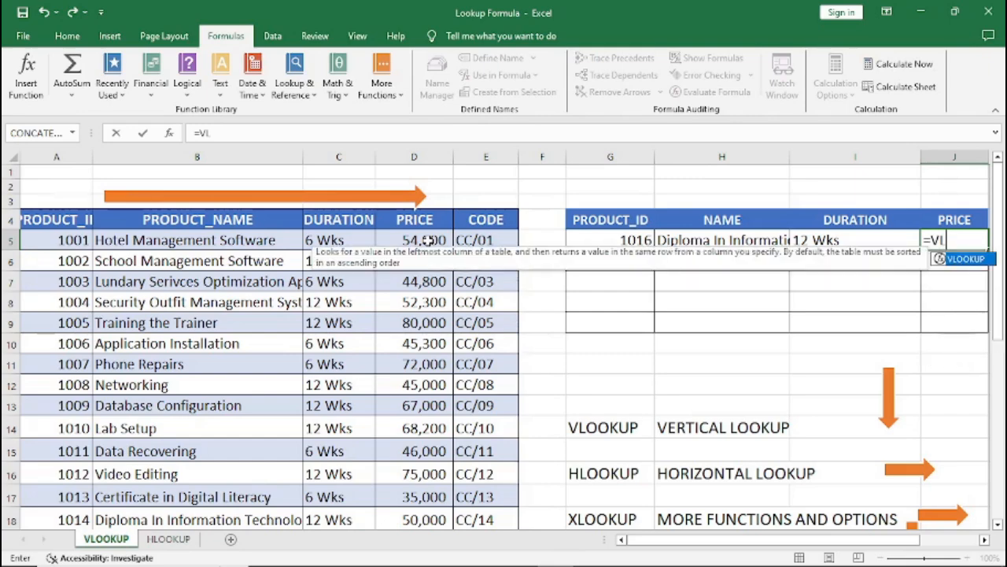
key("Tab")
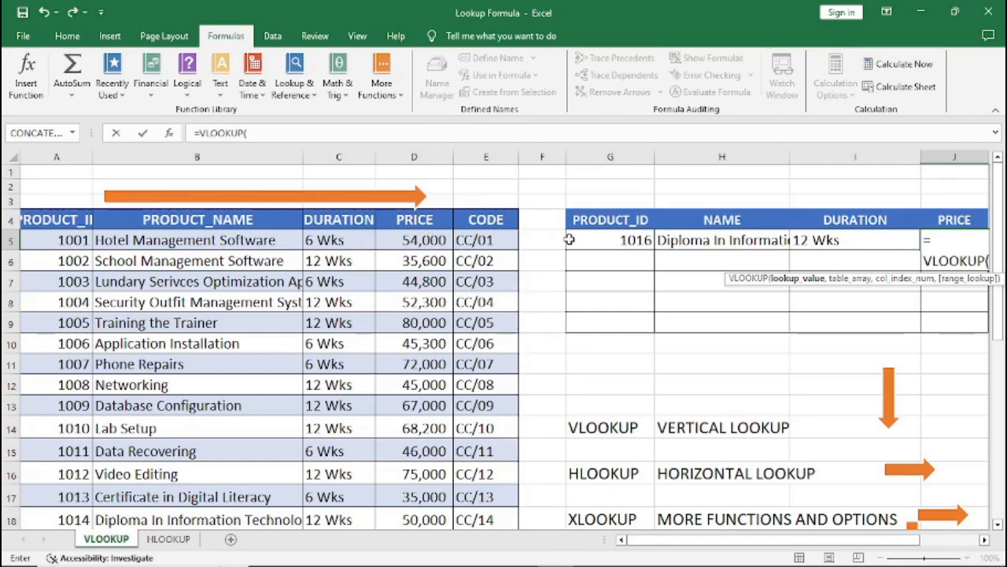
left_click(608, 240)
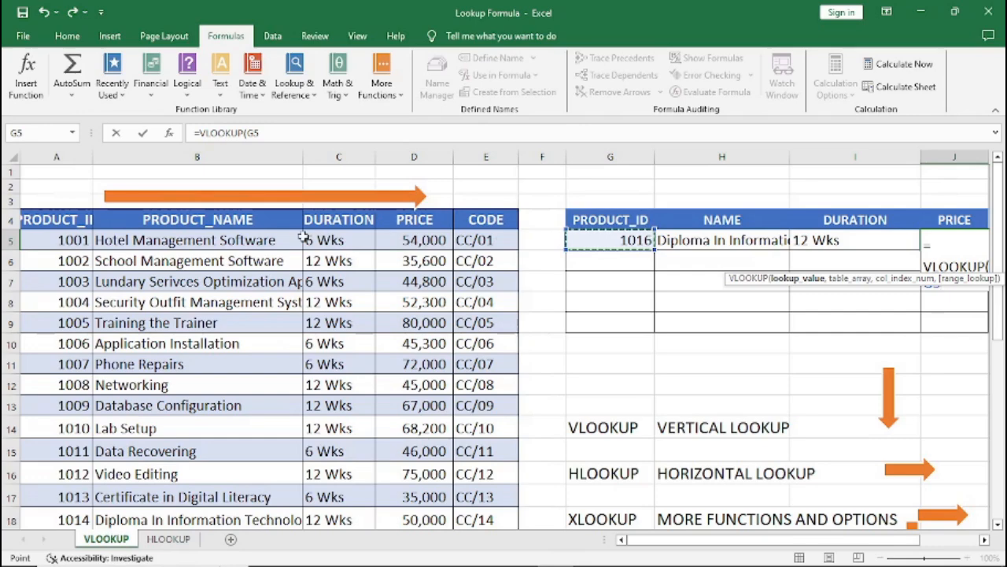
type(",")
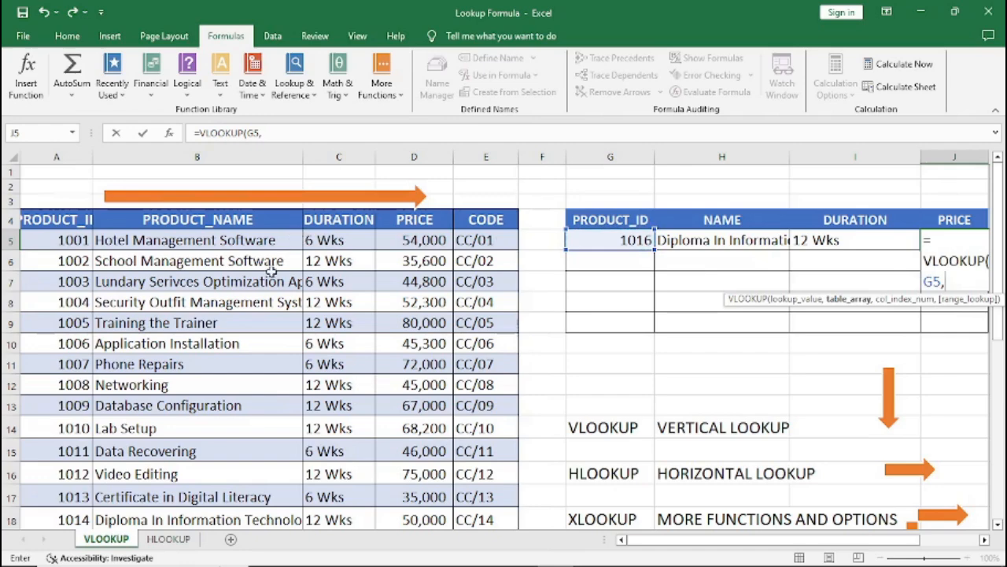
Complete the J5 formula with the entire PROD table including headers as table array, column index 4 and range lookup 0.
left_click_drag(63, 218, 482, 500)
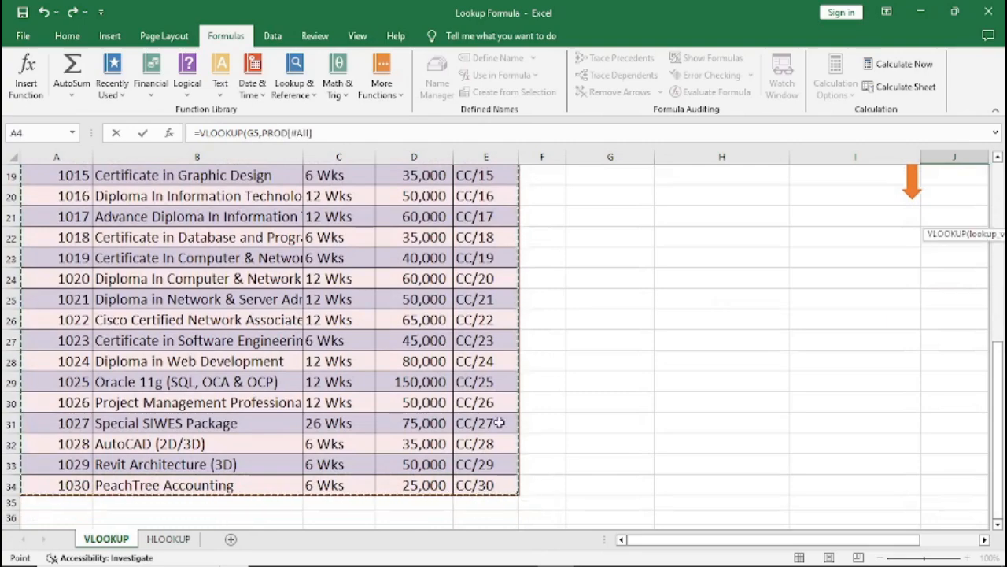
scroll(524, 382, "up", 4)
scroll(524, 382, "up", 2)
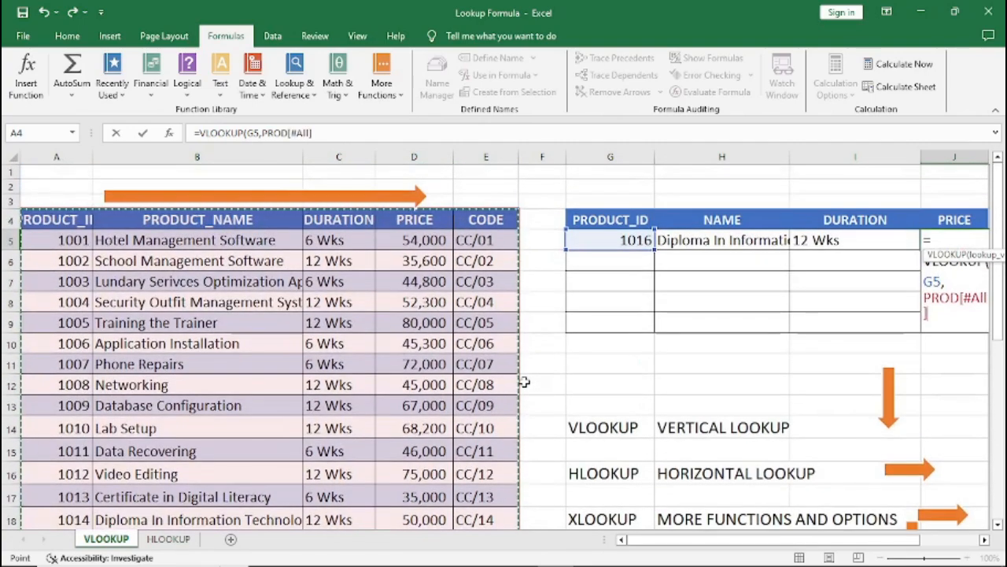
type(",4")
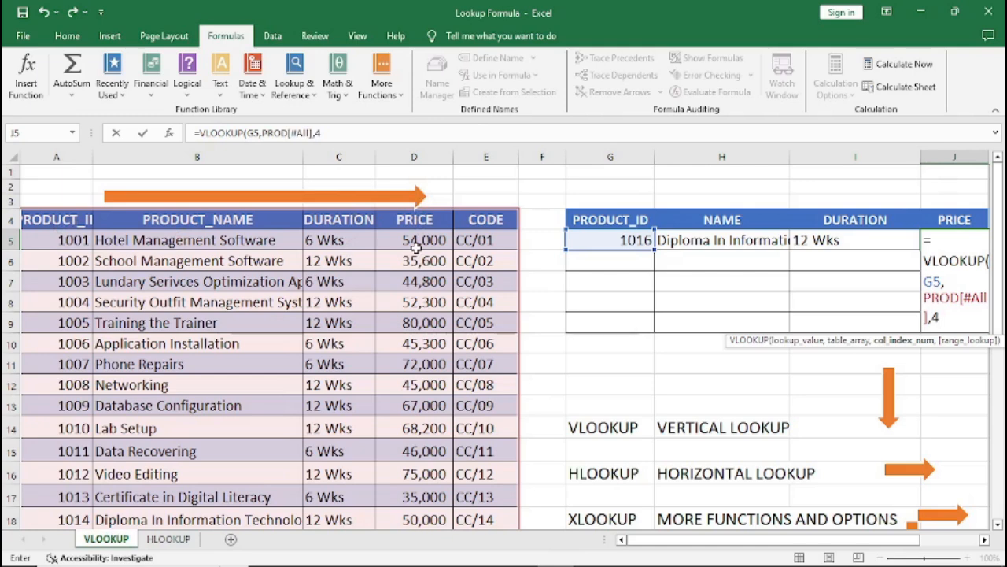
type(",")
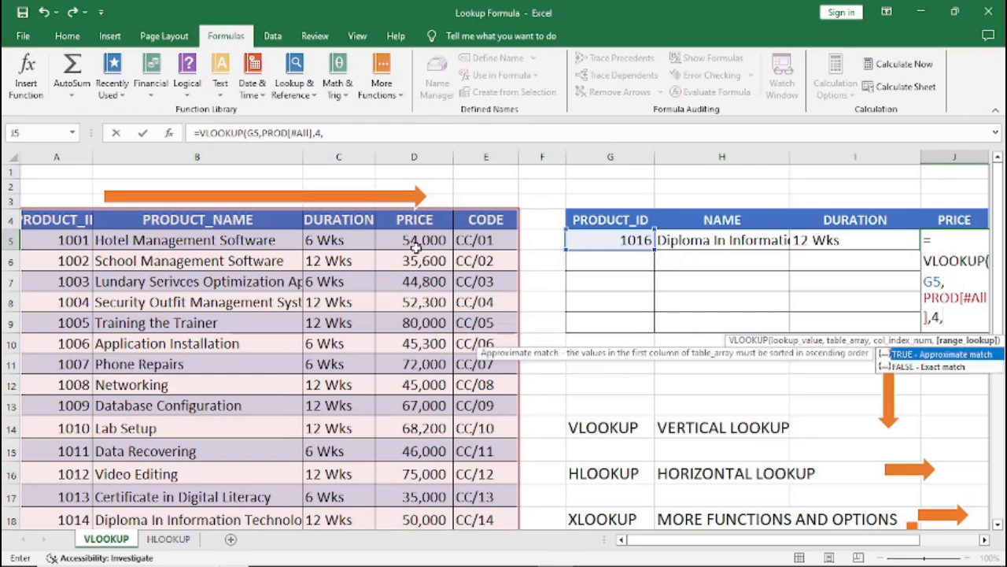
type("0)")
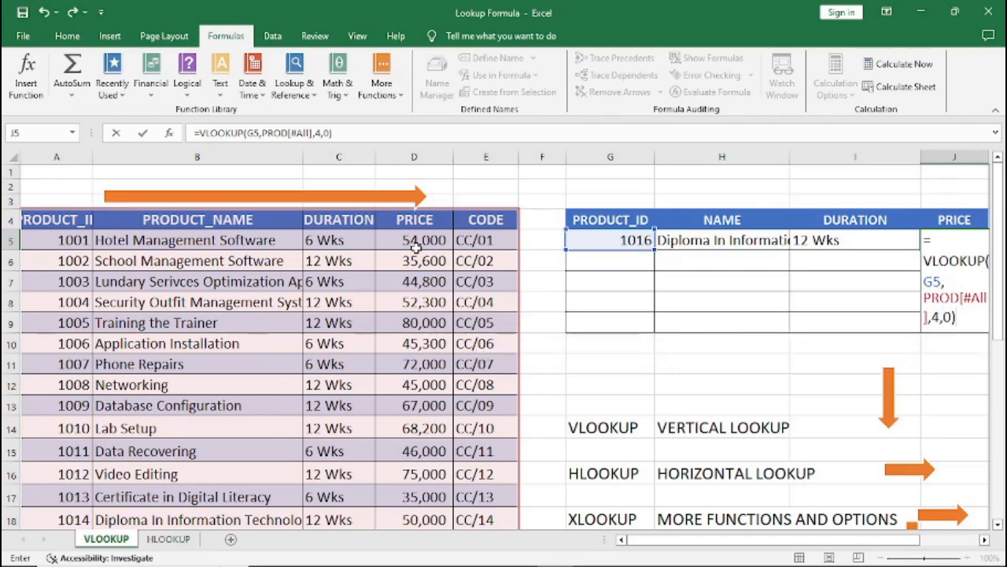
key("Return")
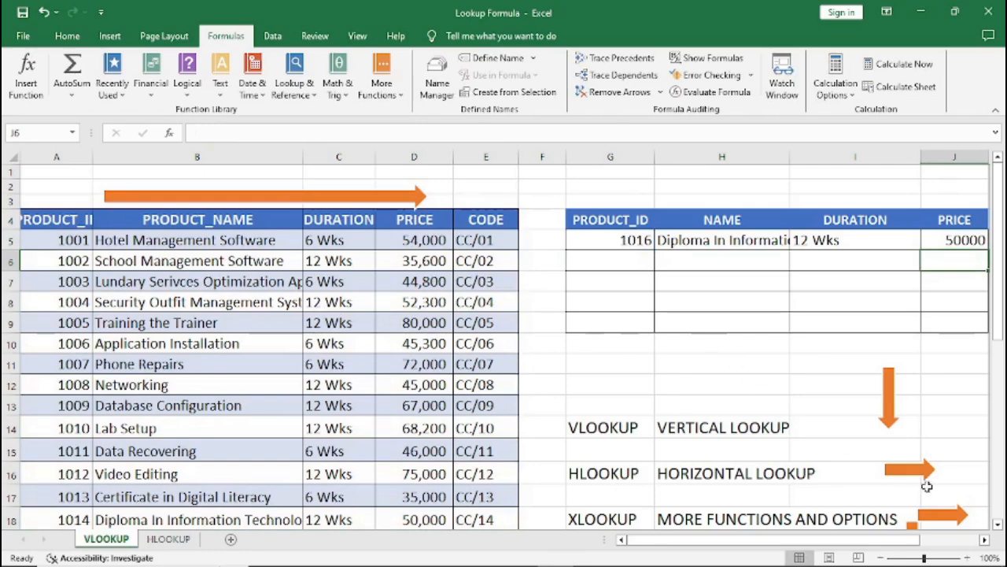
Apply the comma number style to price cell J5 and widen column J to fit the formatted value.
left_click(984, 539)
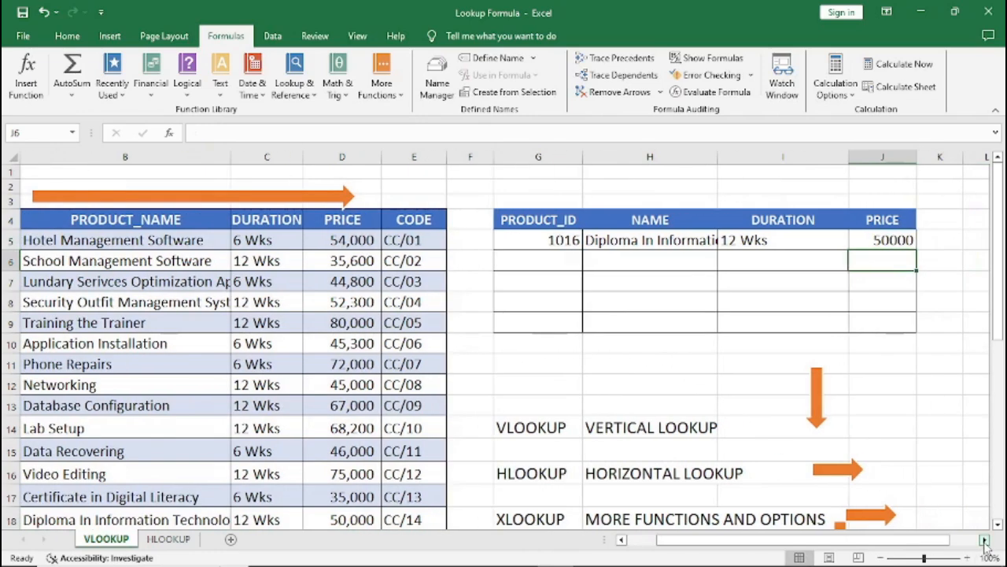
left_click(890, 241)
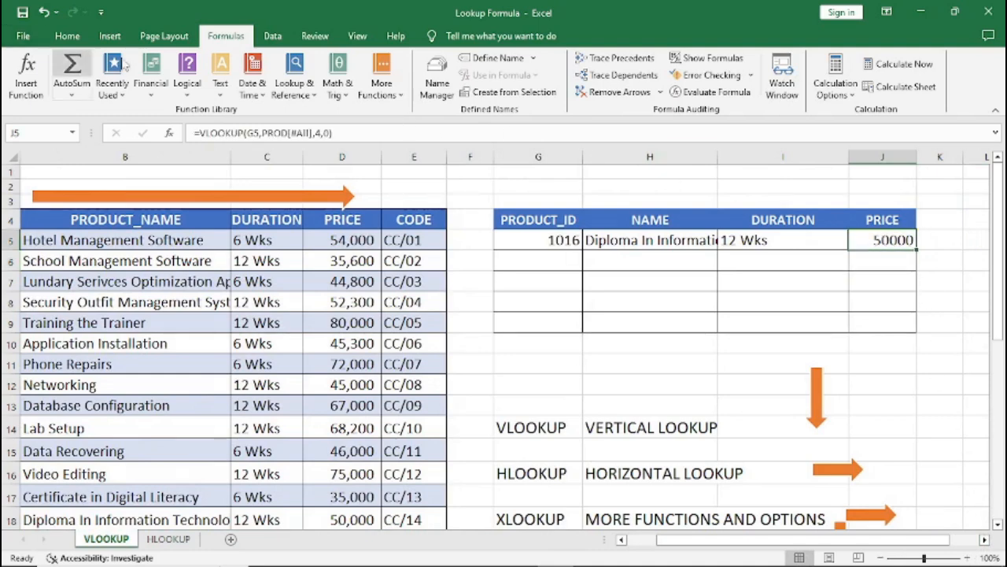
left_click(68, 36)
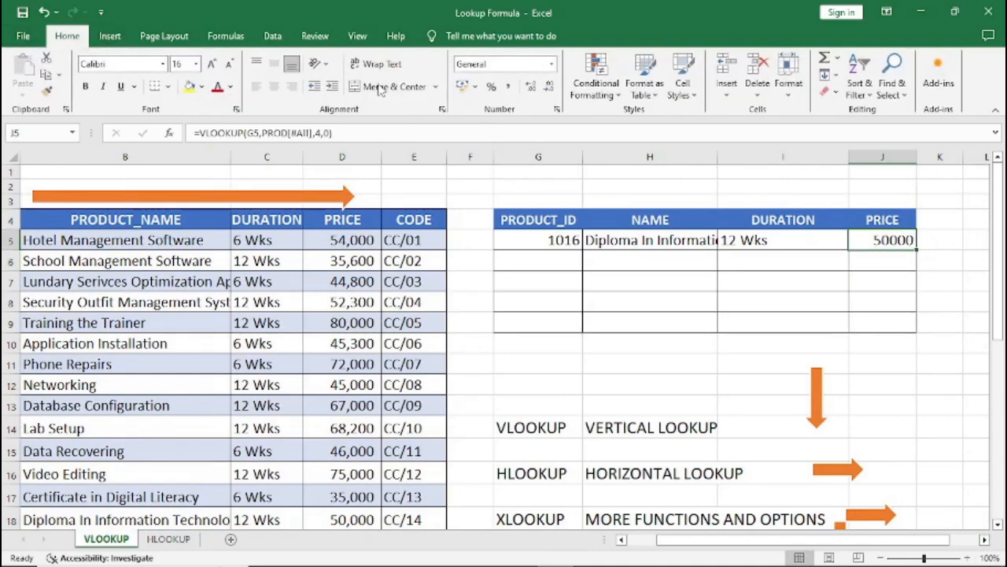
left_click(507, 87)
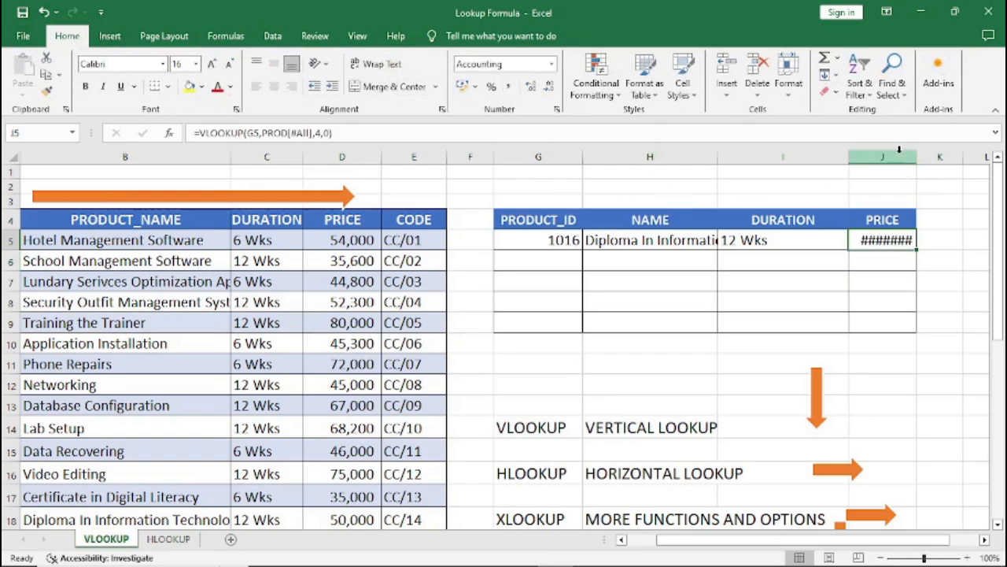
left_click_drag(916, 158, 934, 158)
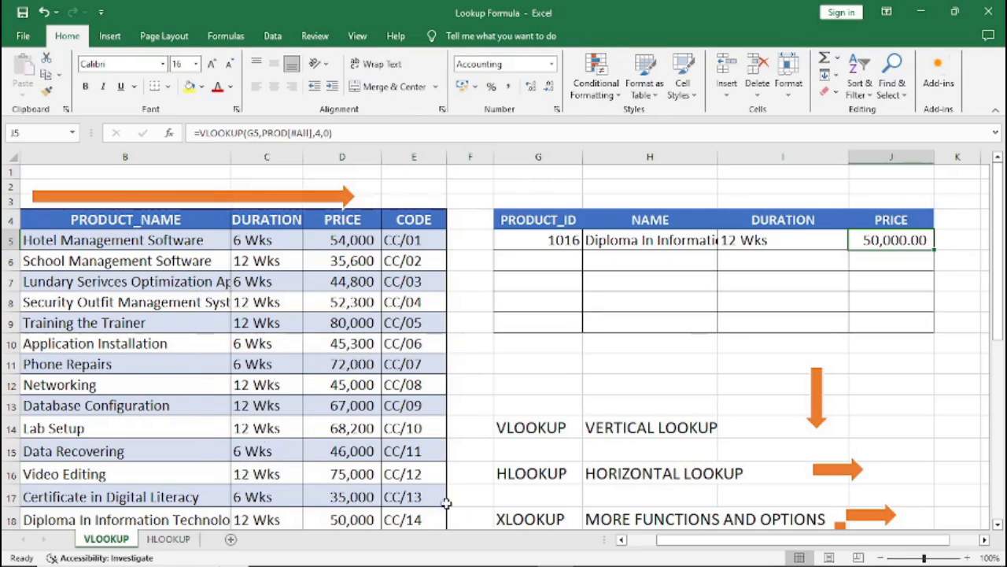
Test the lookup formulas by entering product ID 2110 in cell G5.
left_click(622, 541)
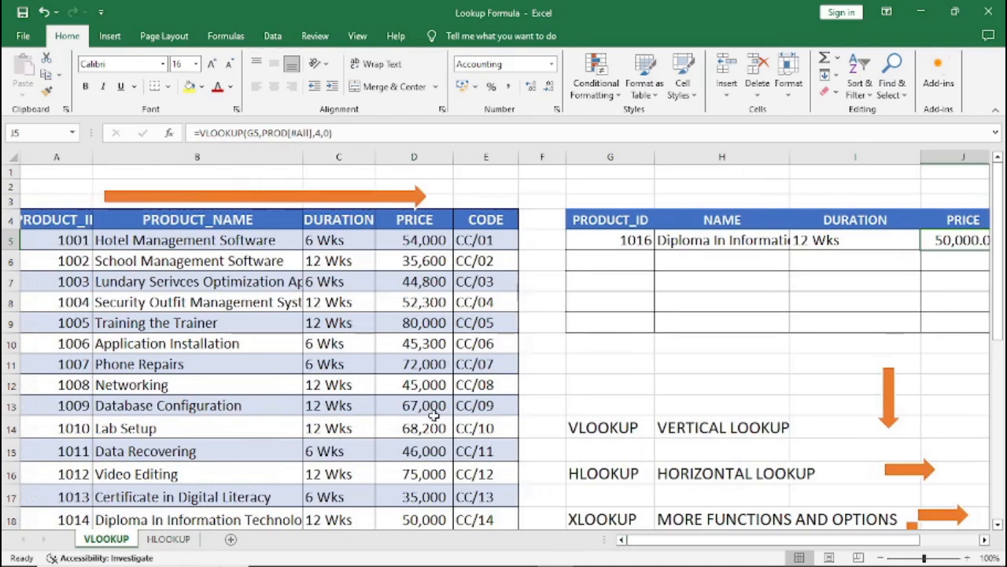
left_click(618, 243)
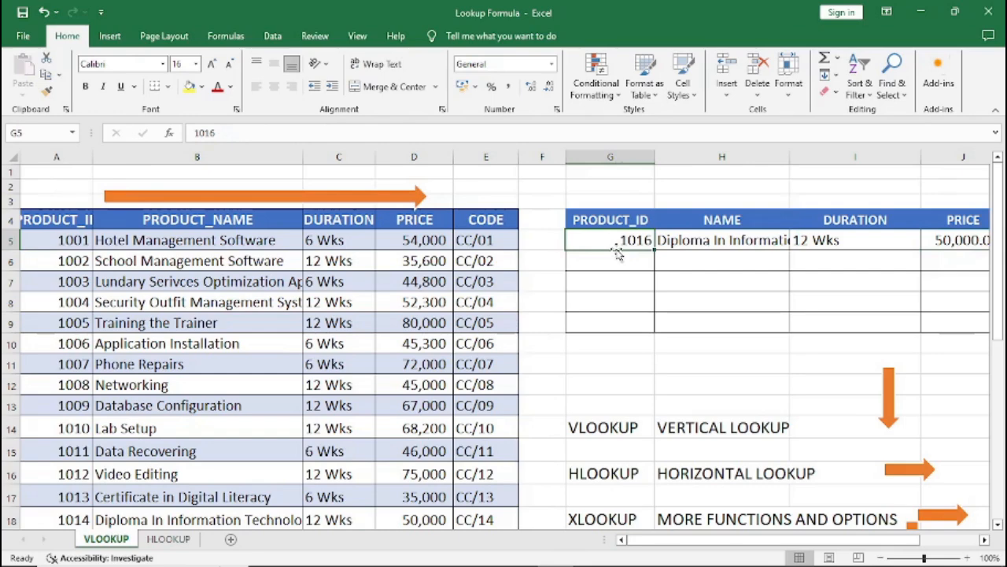
type("2110")
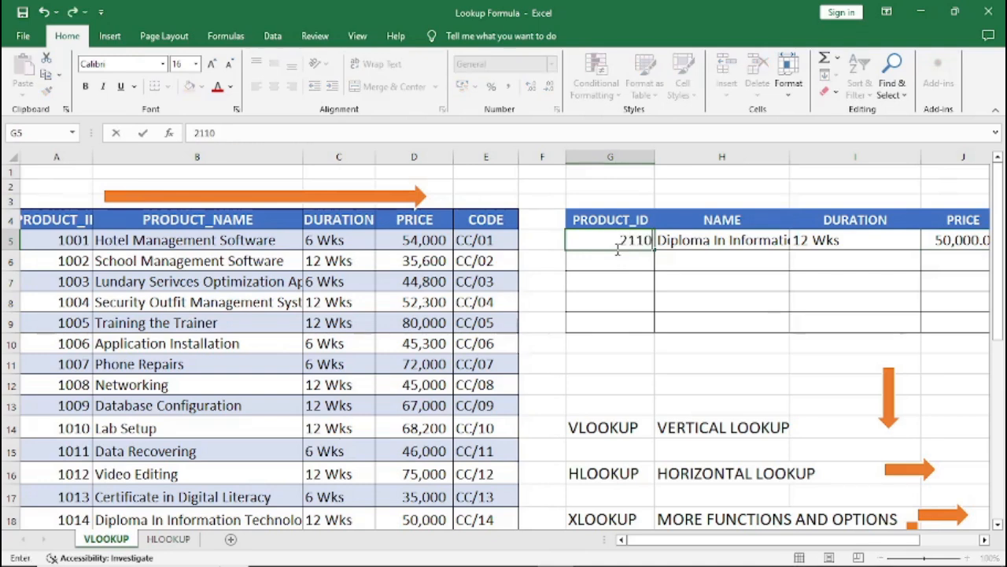
left_click(669, 277)
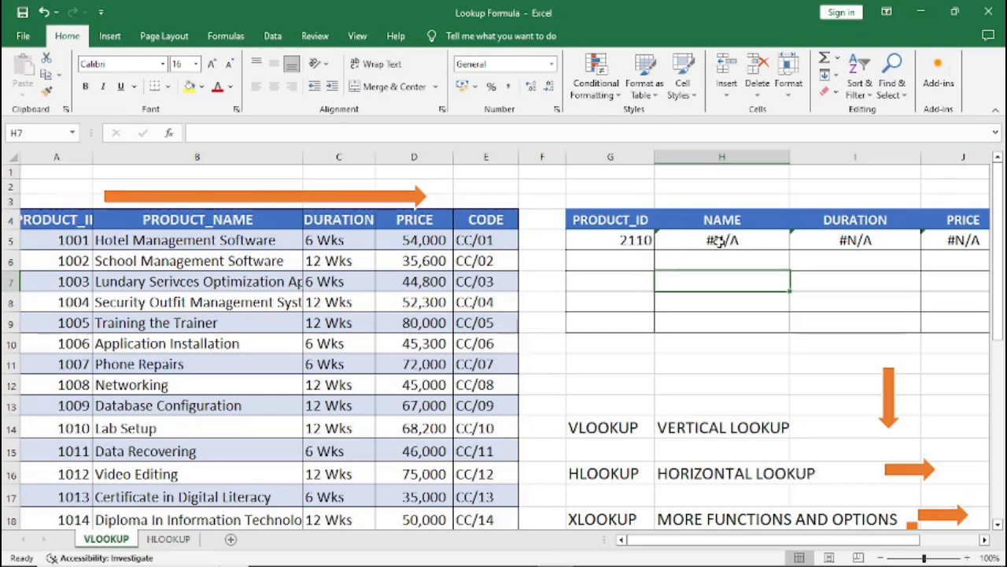
Change the product ID in cell G5 to 1001.
left_click(621, 240)
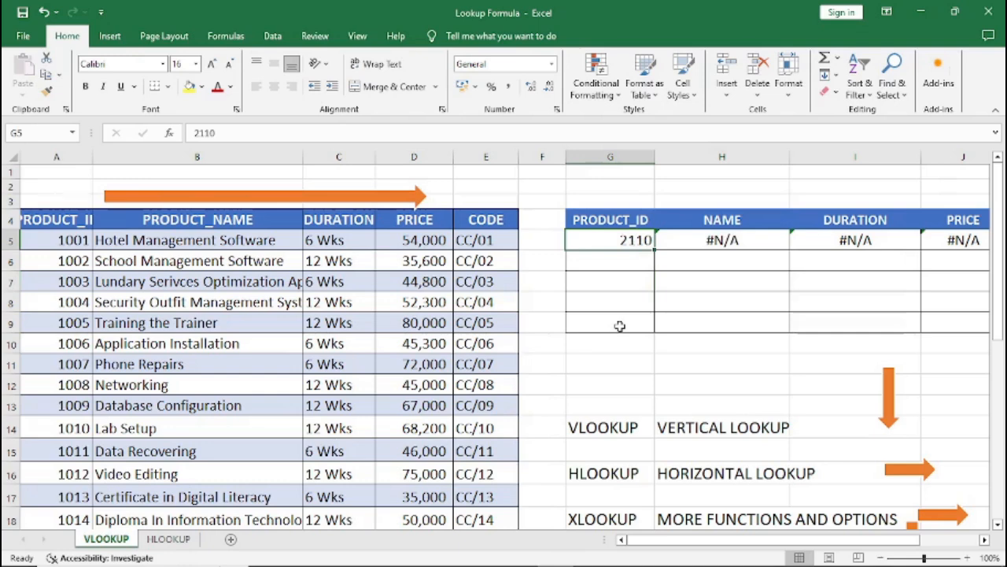
type("100")
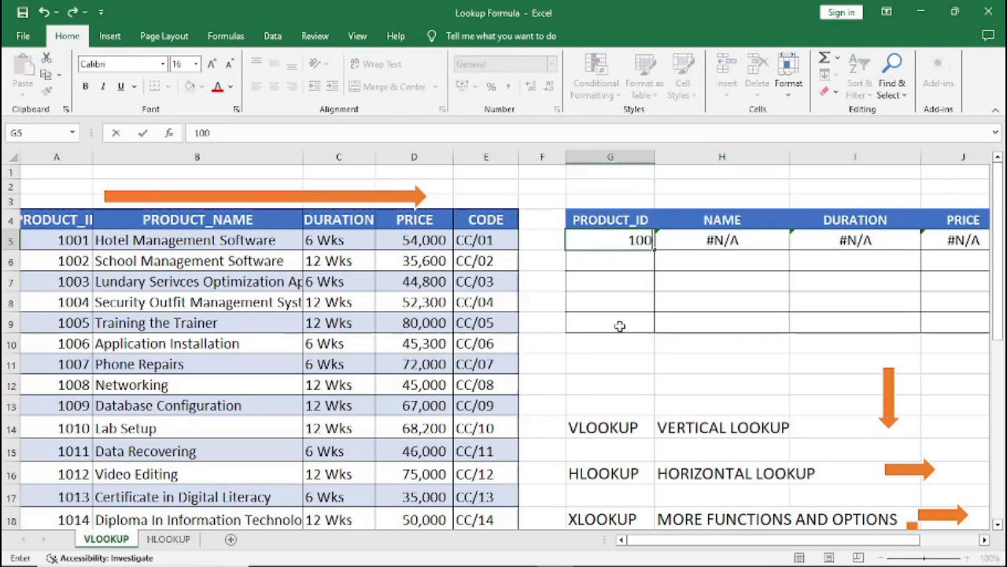
type("1")
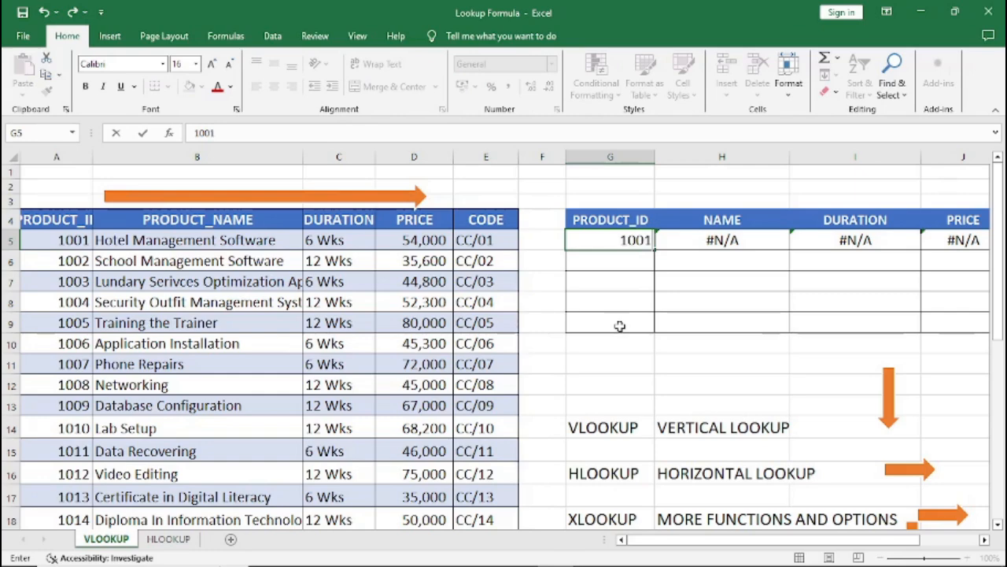
key("Return")
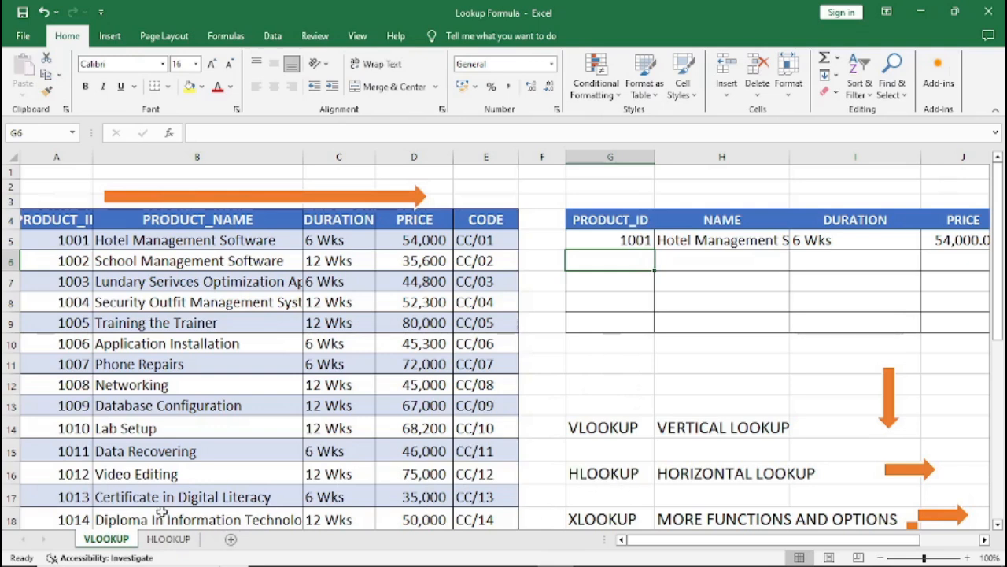
Clear the existing name, duration and price formulas in E11:E13 on the HLOOKUP sheet.
left_click(167, 539)
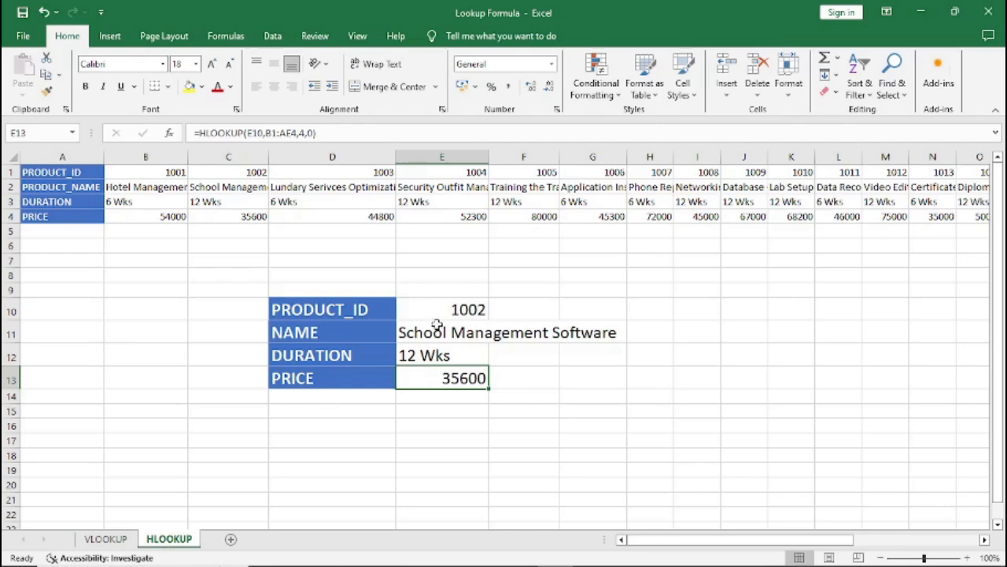
left_click_drag(437, 332, 438, 378)
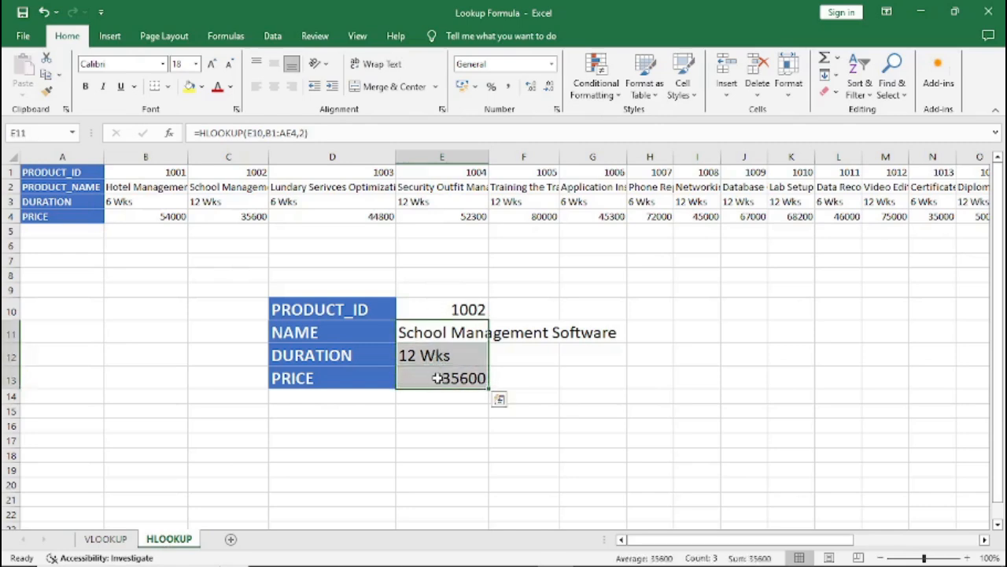
key("Delete")
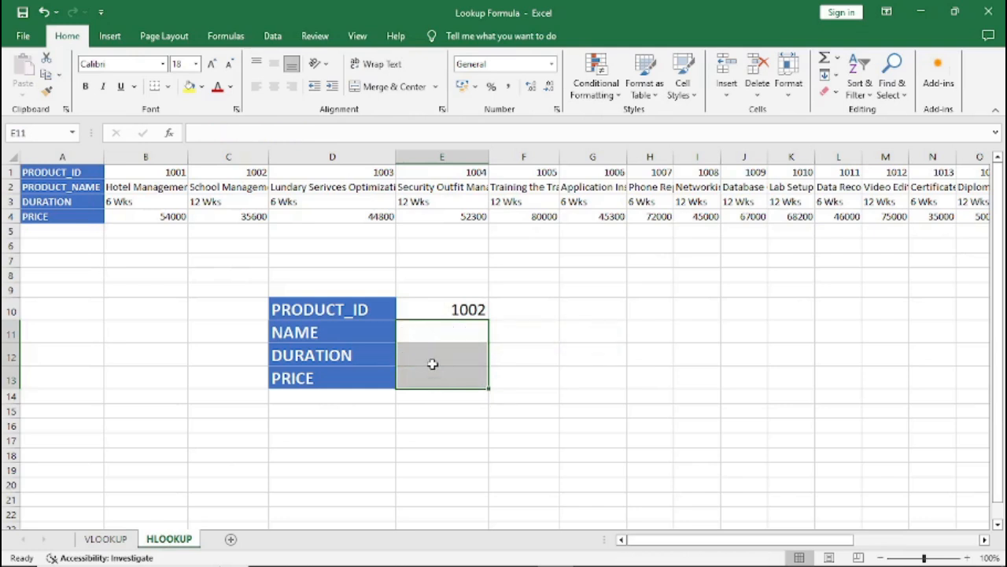
Start an HLOOKUP formula in NAME cell E11 with the product ID in E10 as the lookup value.
left_click(428, 303)
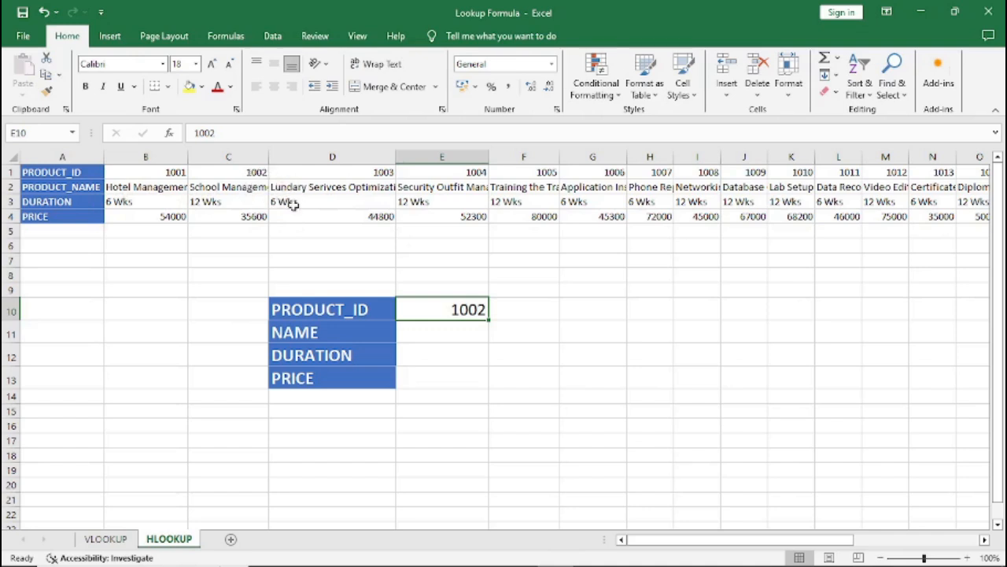
left_click(426, 334)
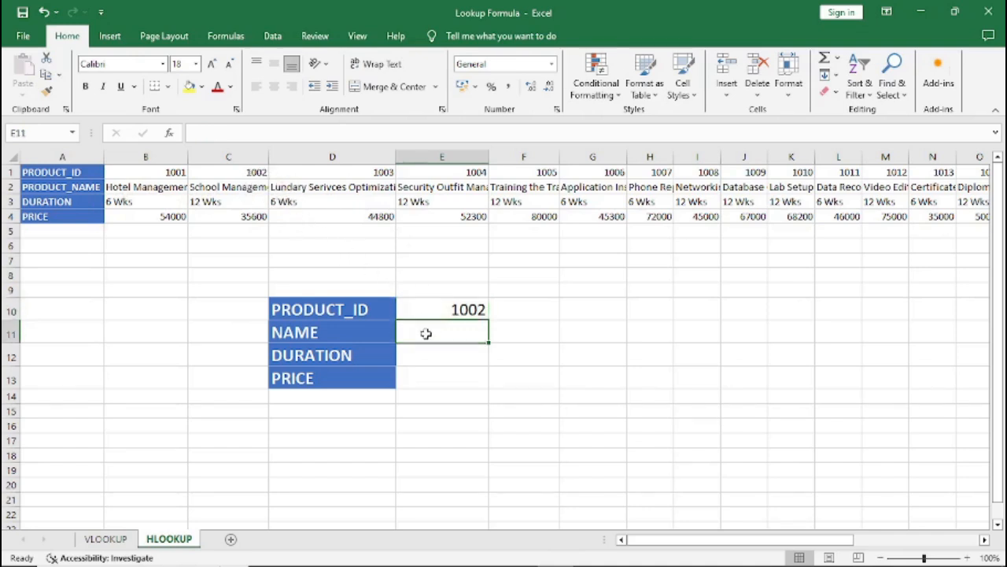
type("=")
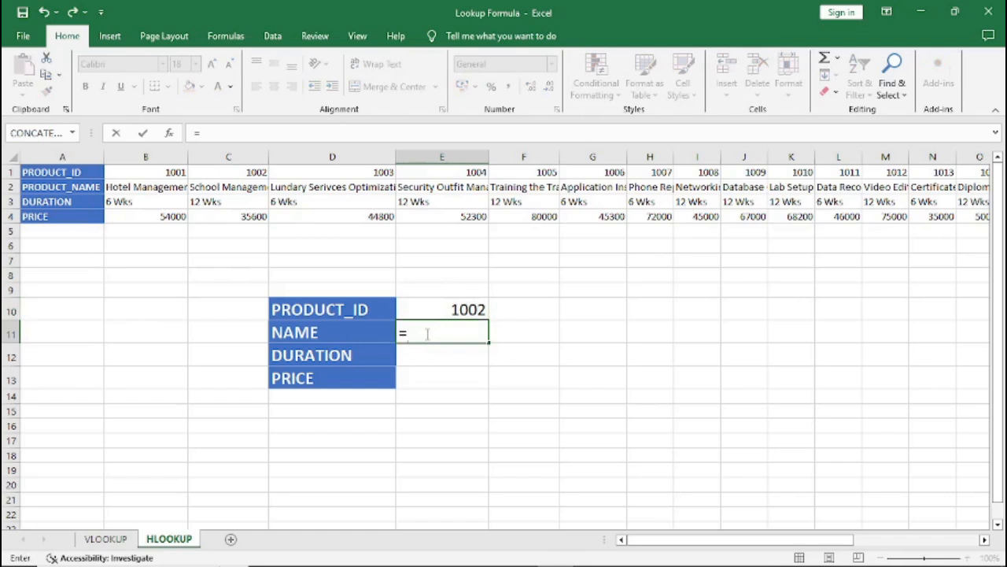
type("HL")
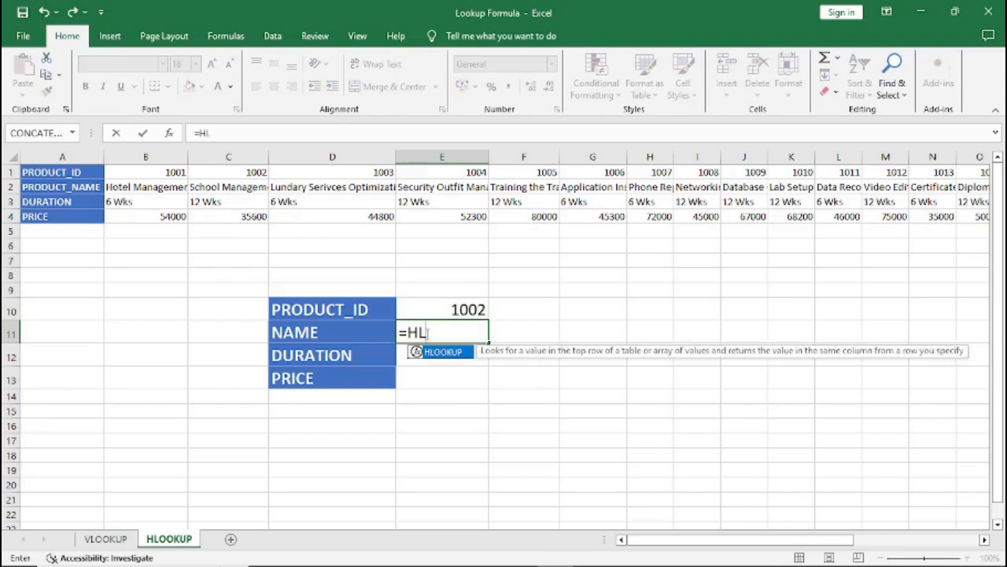
key("Tab")
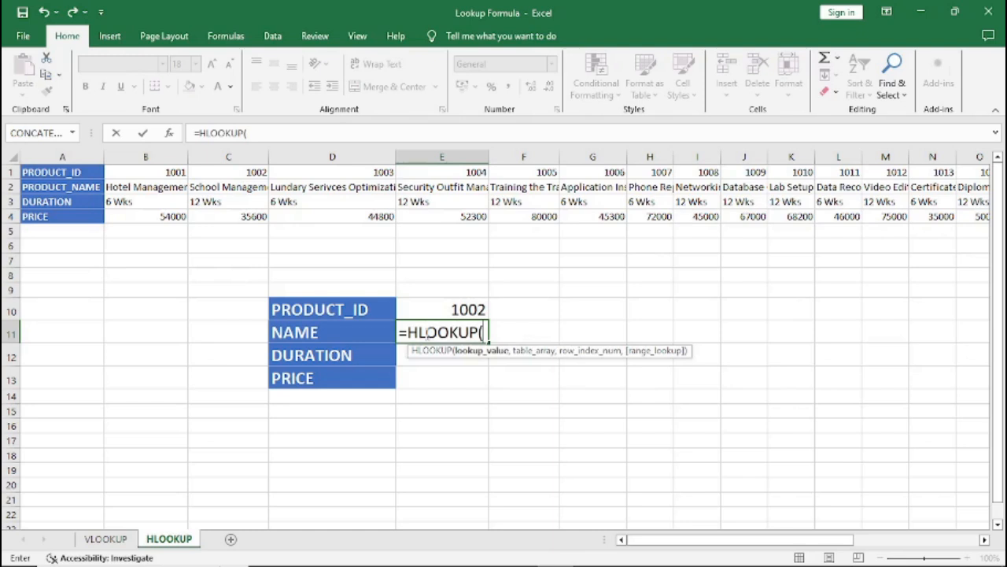
left_click(447, 310)
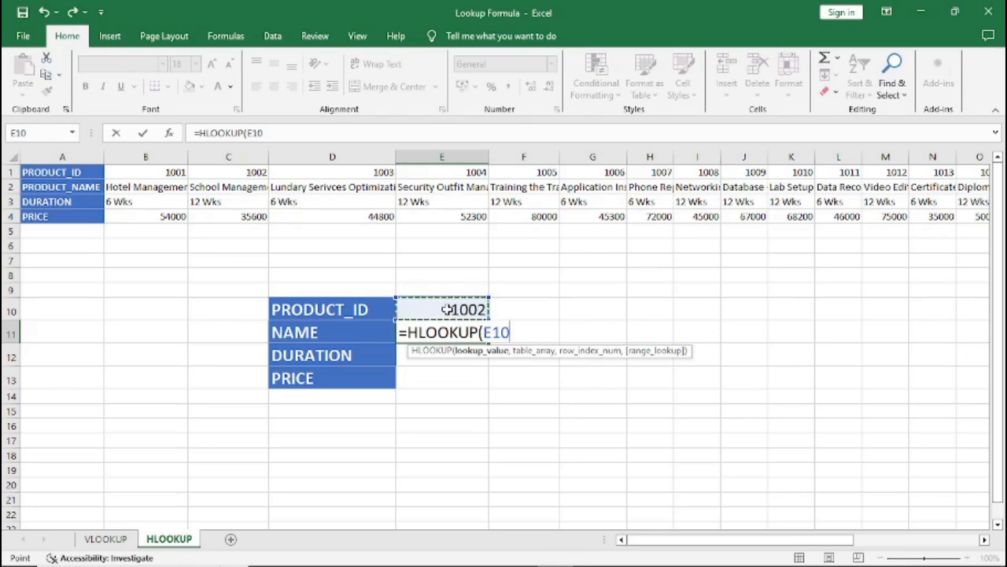
type(",")
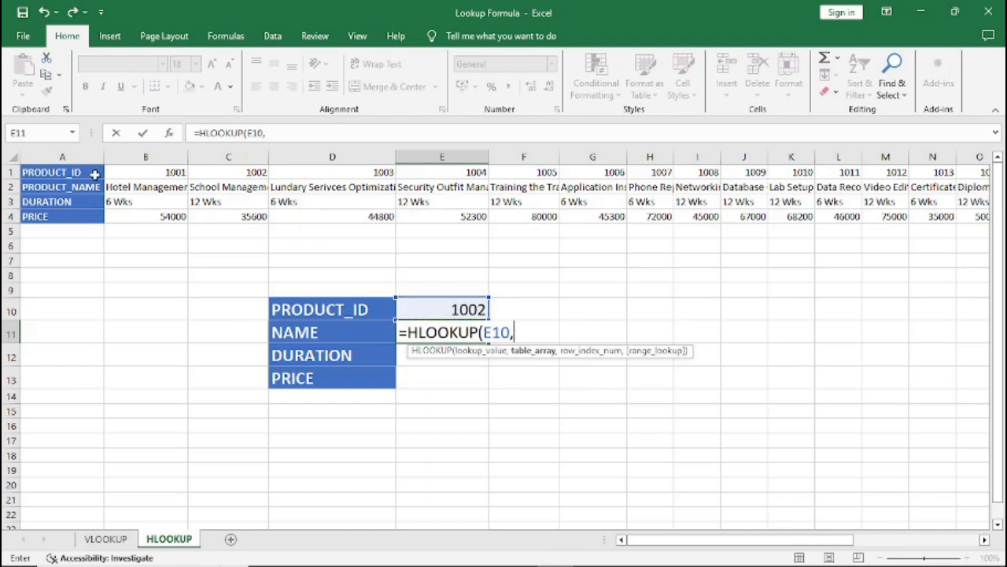
Complete the E11 formula with A1:AE4 as table array, row index 2 and range lookup 0.
left_click_drag(82, 172, 91, 218)
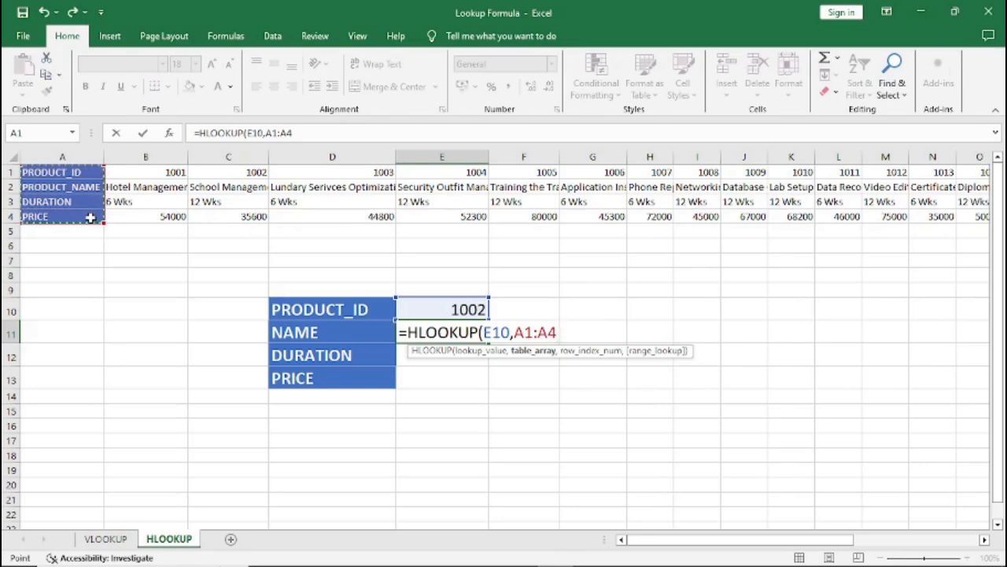
key("ctrl+shift+Right")
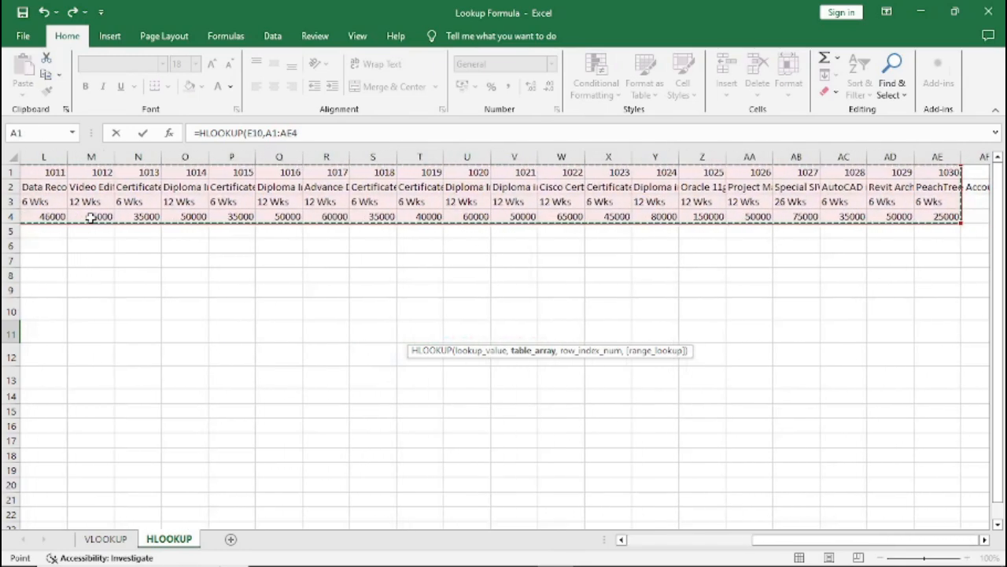
left_click_drag(805, 543, 662, 543)
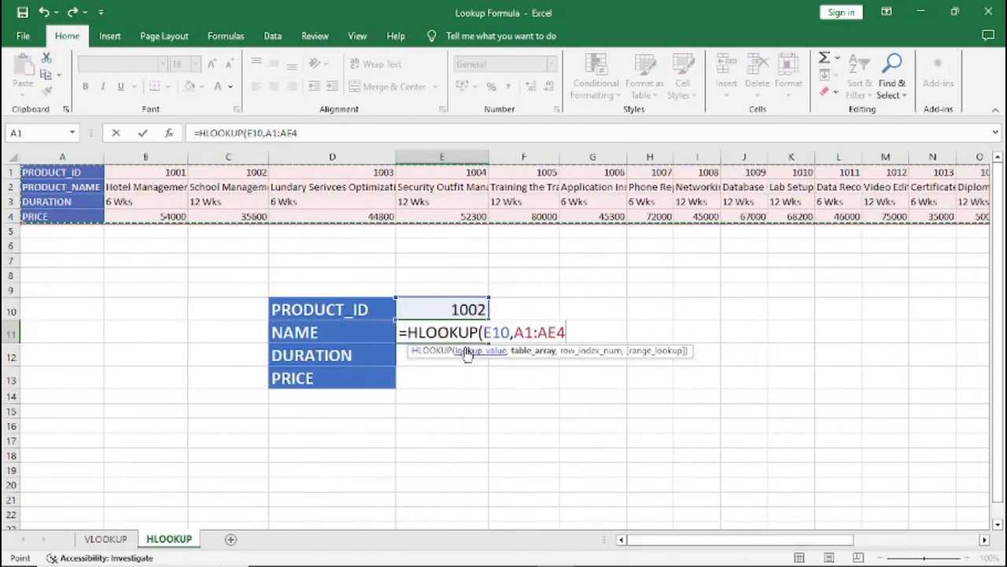
type(",")
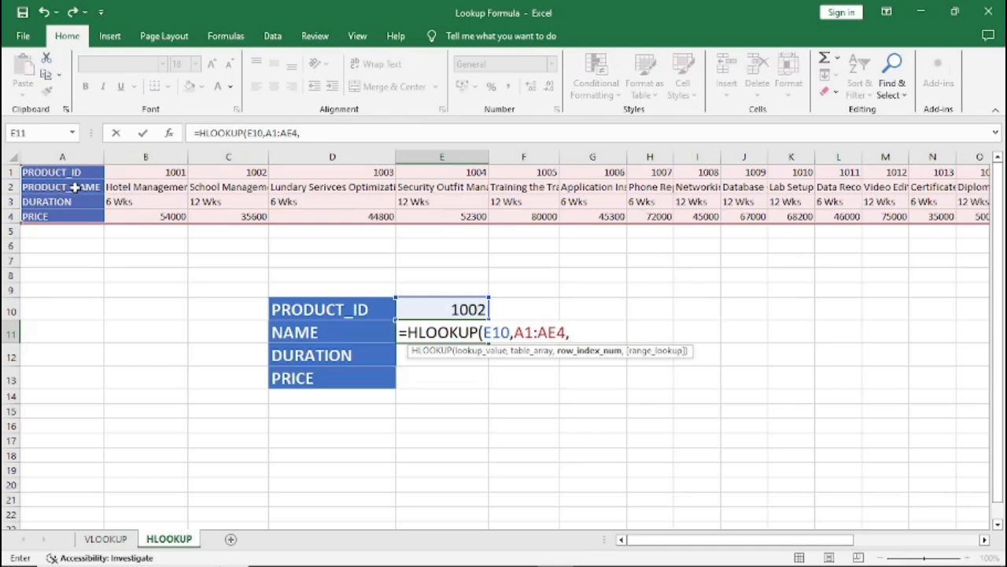
type("2,")
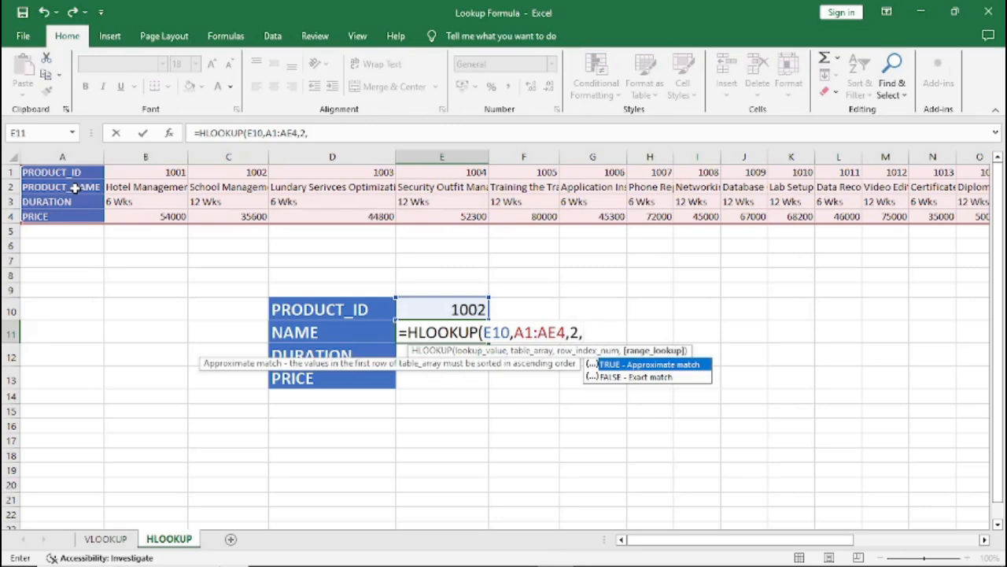
type("0)")
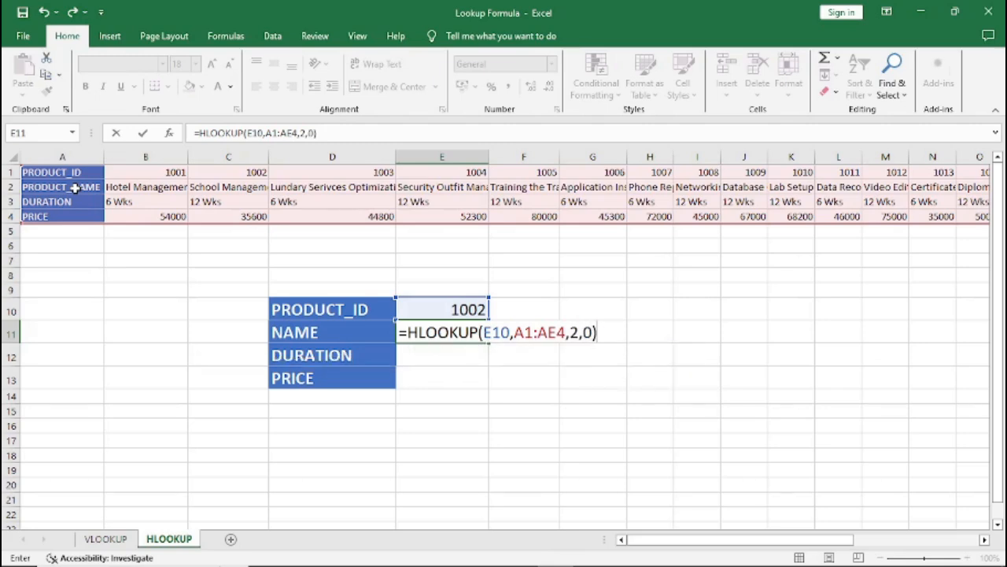
key("Return")
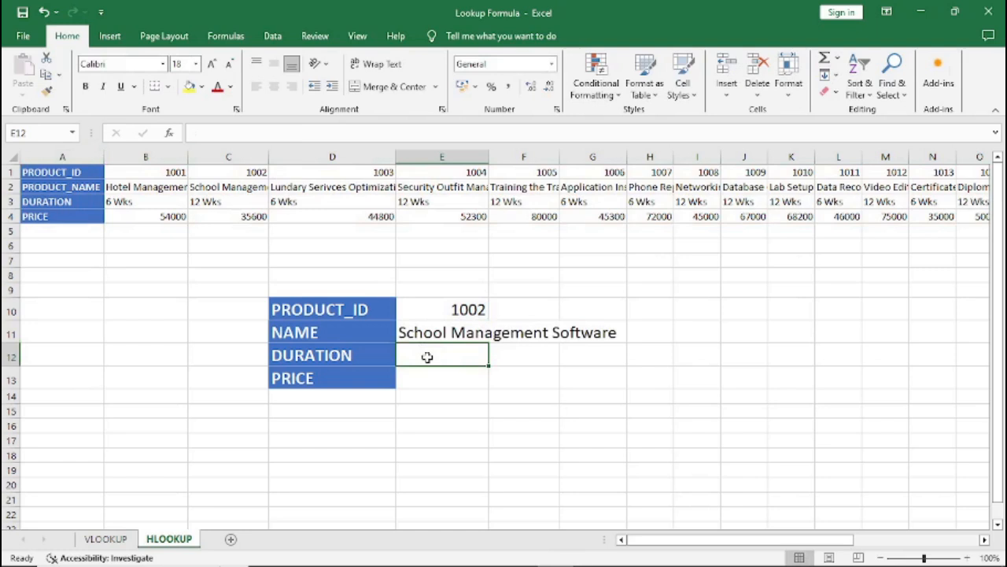
Start an HLOOKUP formula in DURATION cell E12 with E10 as the lookup value.
type("=")
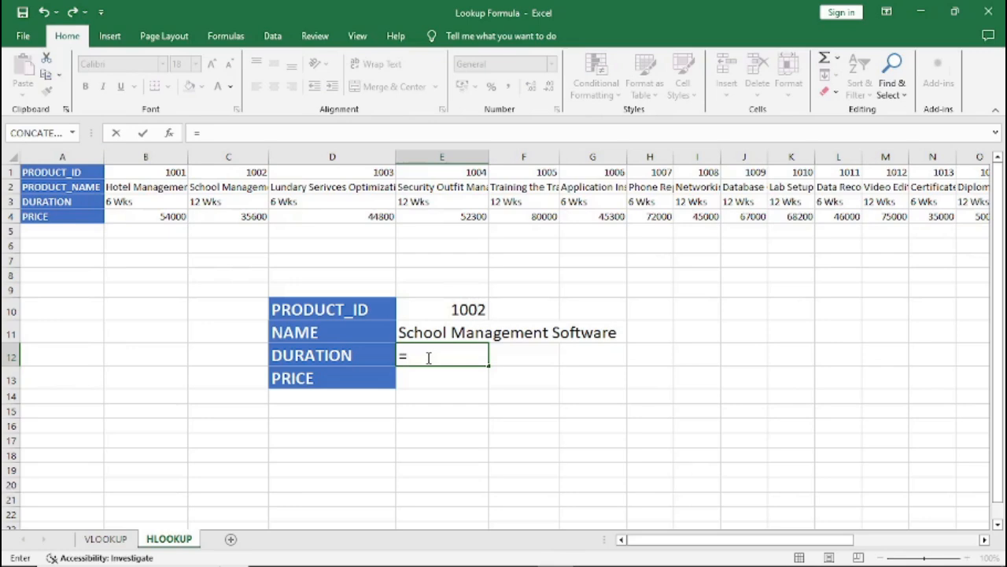
type("HL")
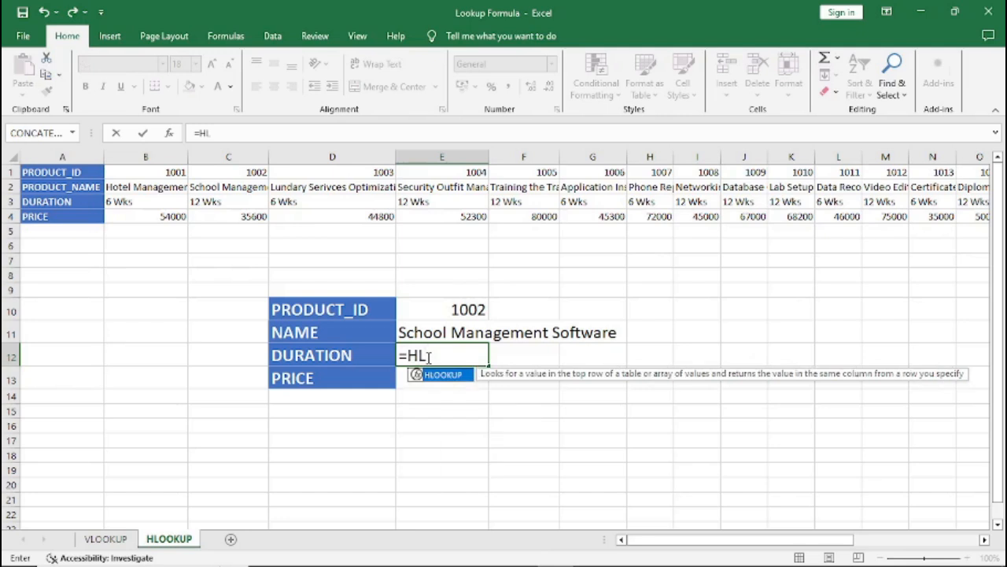
key("Tab")
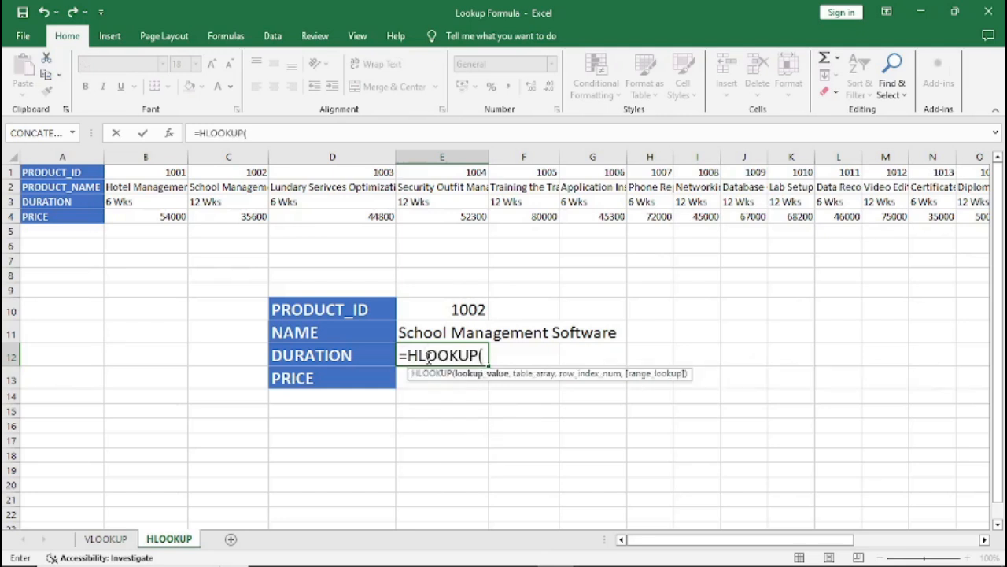
left_click(455, 310)
type(",")
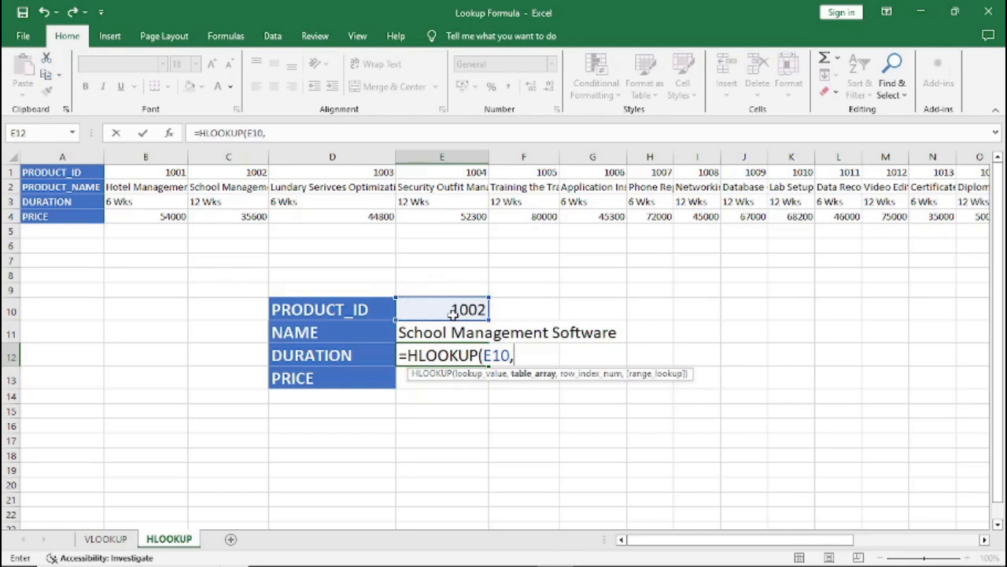
Complete the E12 formula with A1:AE4 as table array and row index 3, omitting the range lookup argument.
left_click(63, 175)
left_click_drag(63, 175, 70, 218)
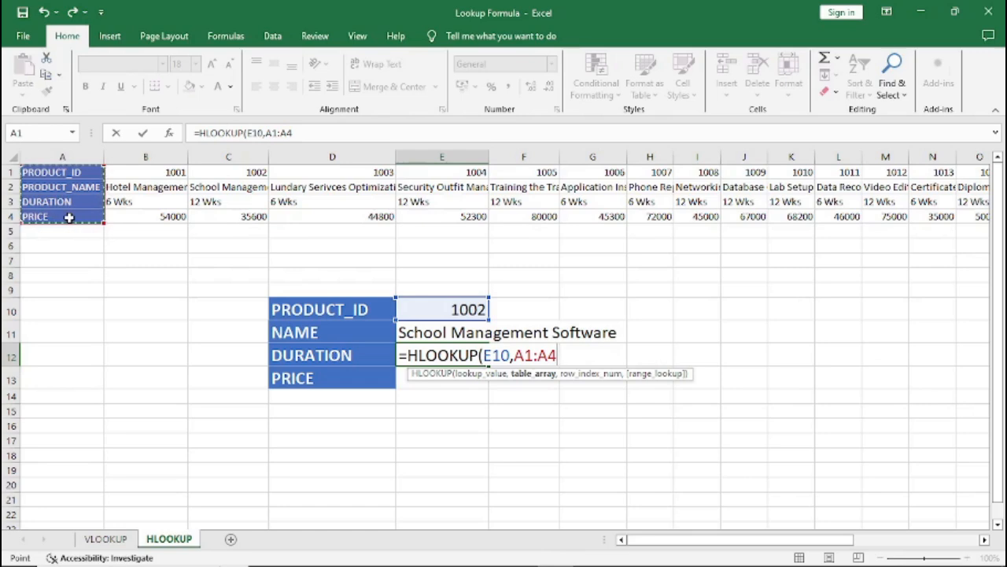
key("ctrl+shift+Right")
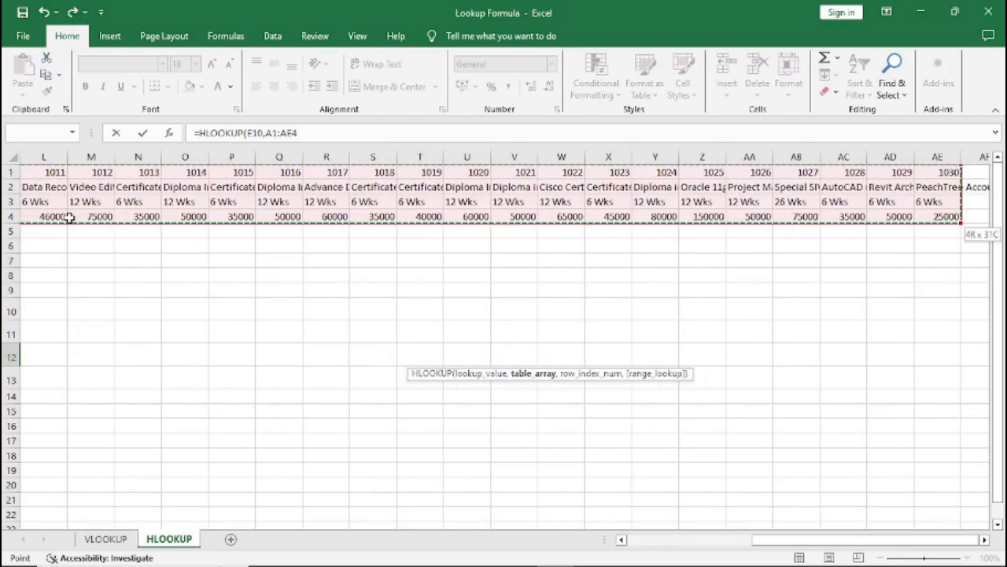
left_click_drag(804, 543, 673, 542)
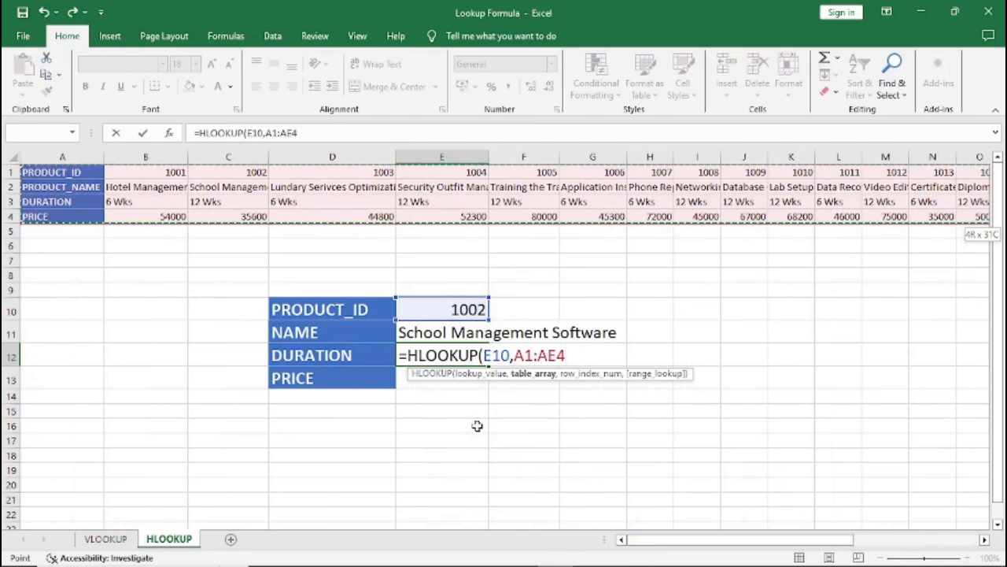
type(",")
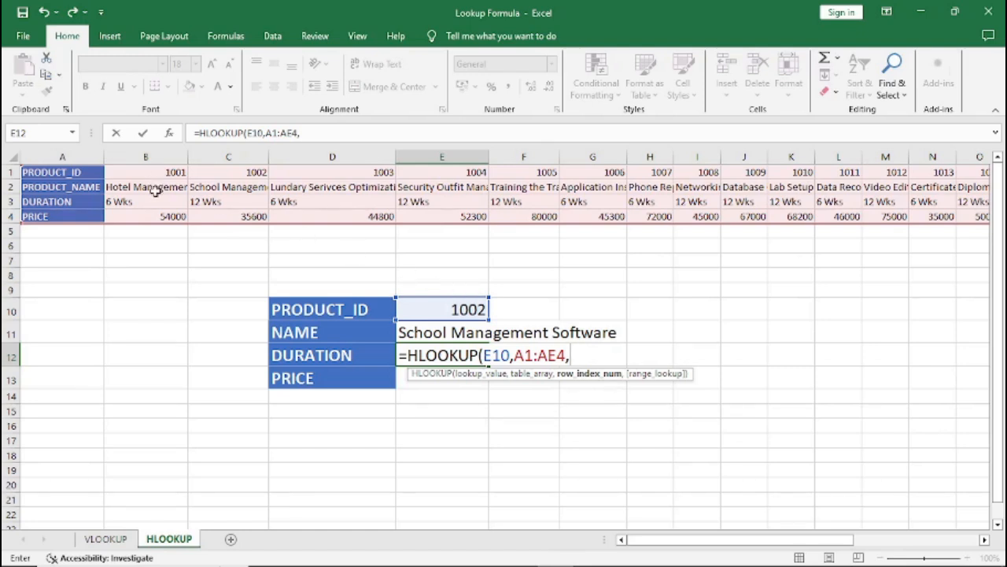
type("3)")
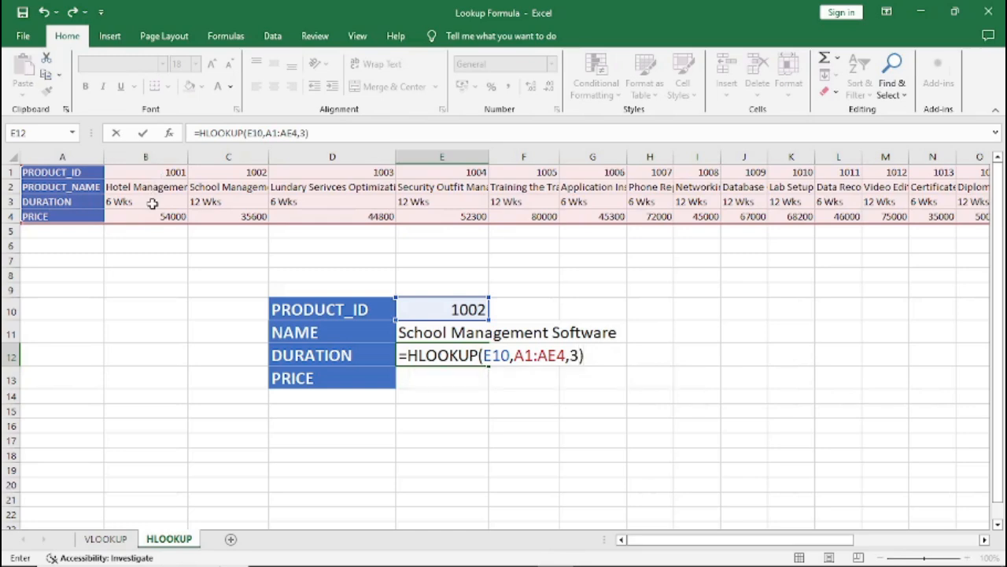
key("Return")
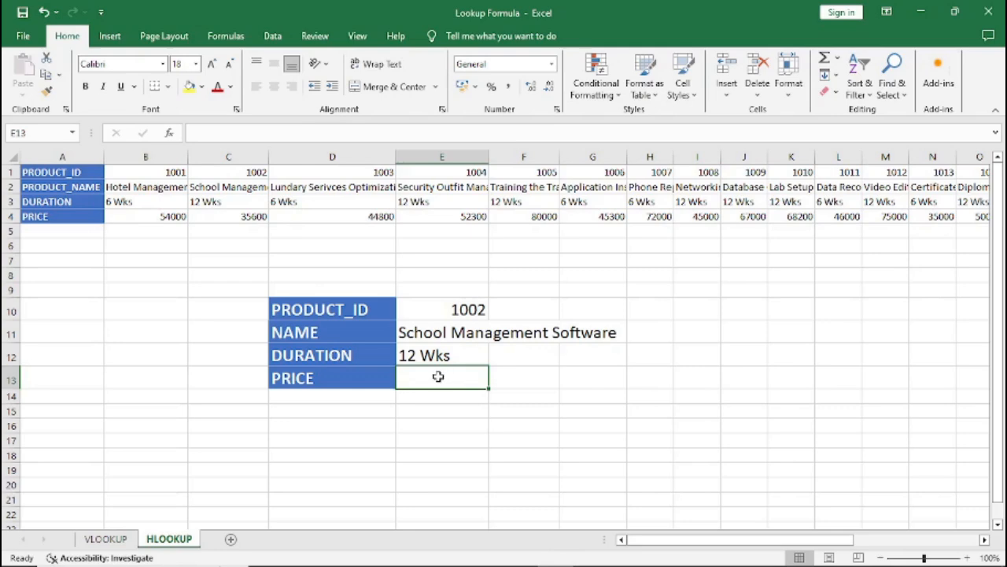
Start an HLOOKUP formula in PRICE cell E13 with the product ID in E10 as the lookup value.
type("=")
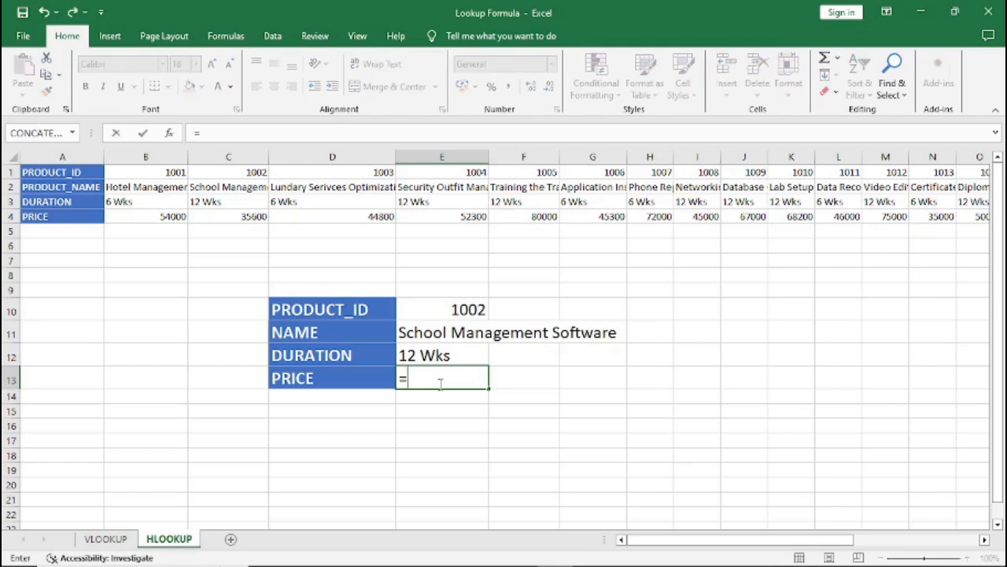
type("H")
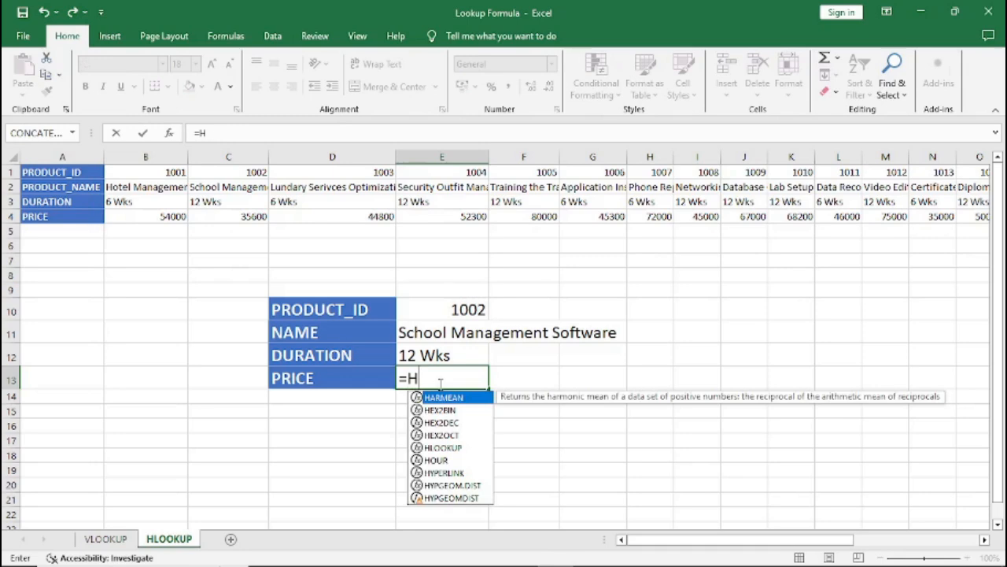
type("K")
key("BackSpace")
type("L")
key("Tab")
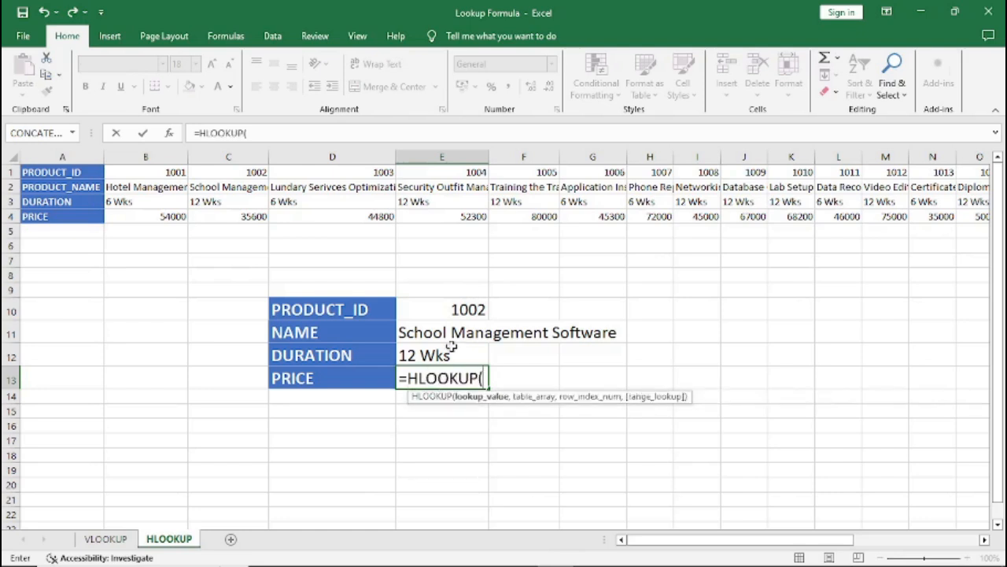
left_click(458, 309)
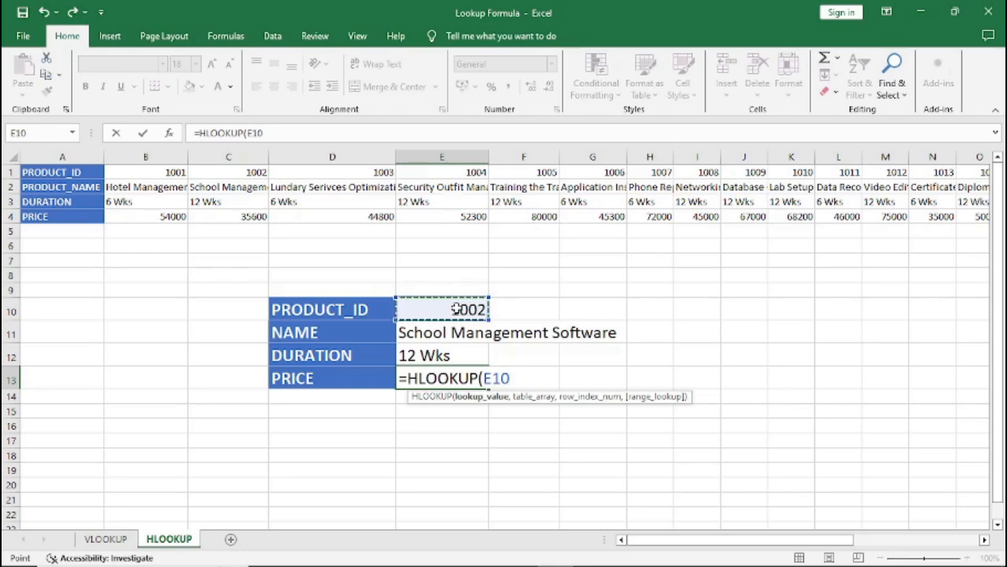
type(",")
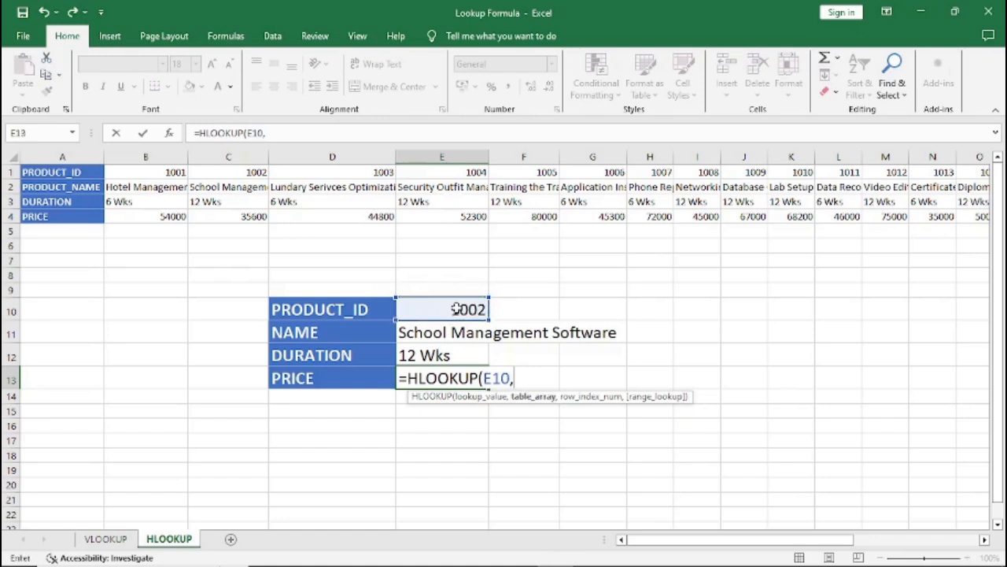
Complete the E13 formula with A1:AE4 as table array, row index 4 and range lookup 0, and format the price in comma style.
left_click(41, 172)
left_click_drag(41, 172, 45, 215)
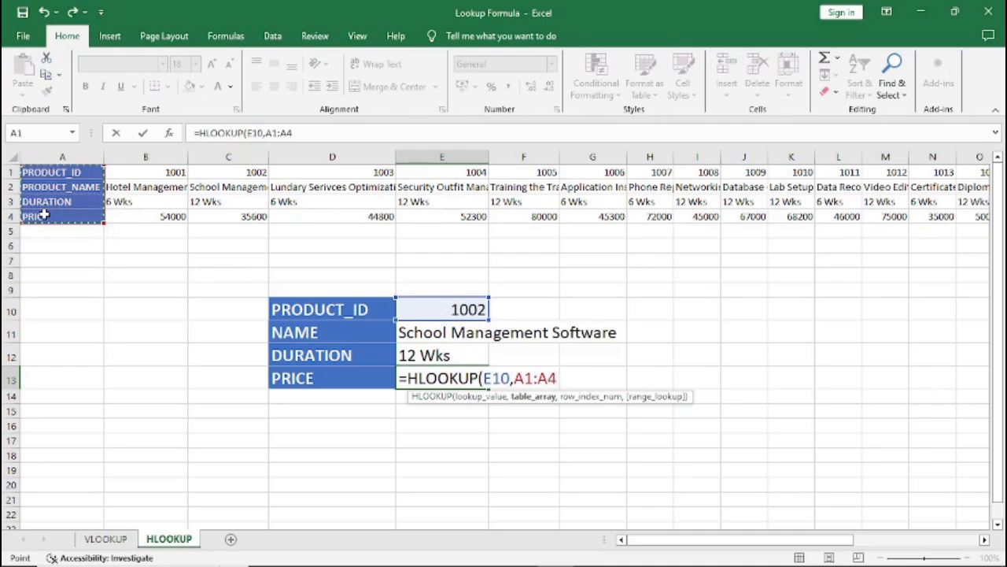
key("ctrl+shift+Right")
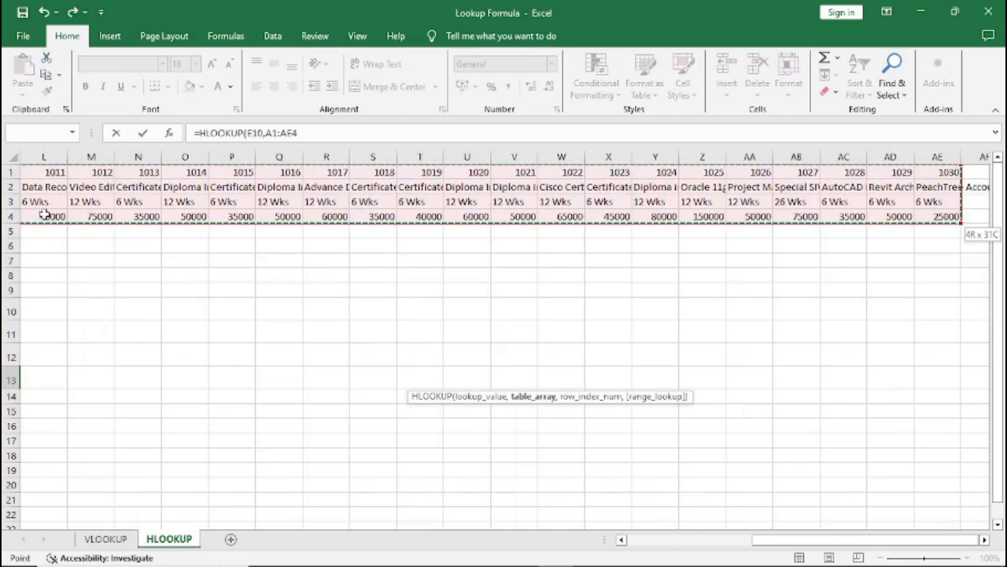
left_click_drag(797, 543, 611, 561)
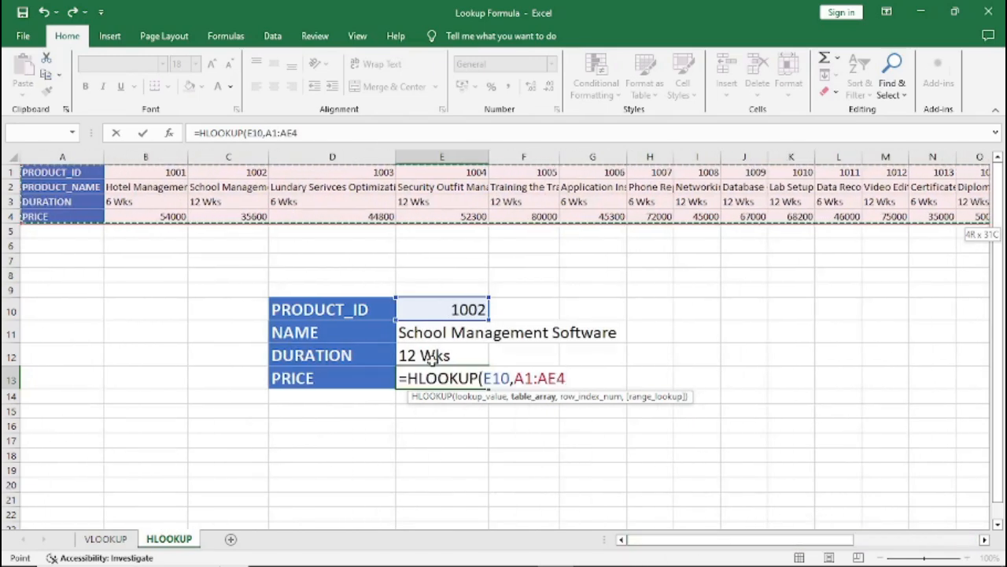
type(",")
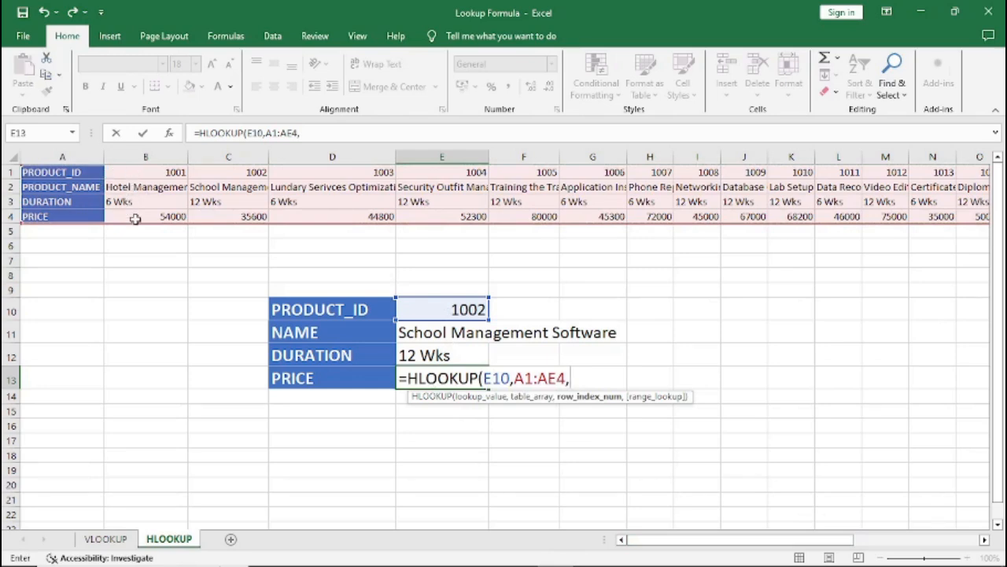
type("4,0")
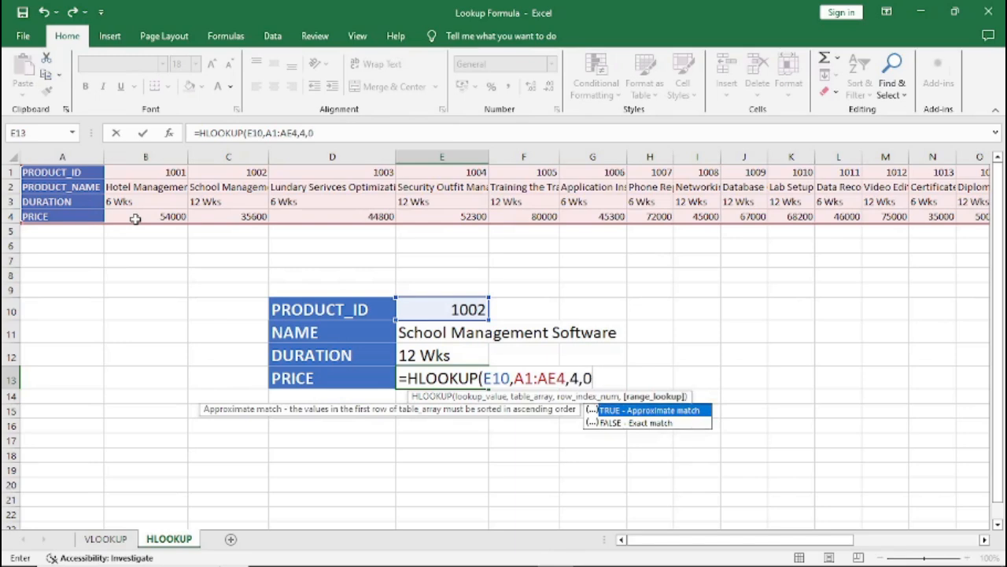
type(")")
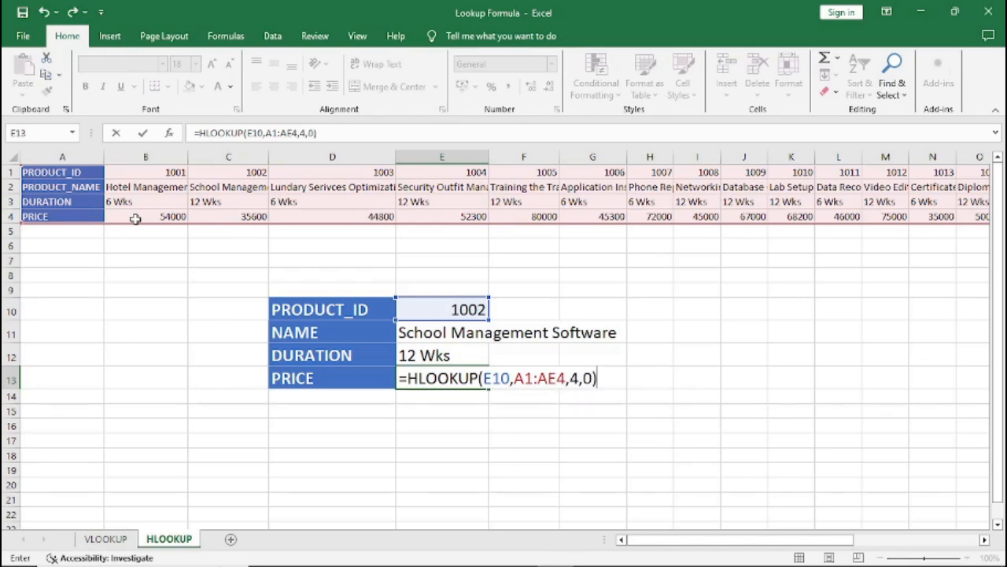
key("Return")
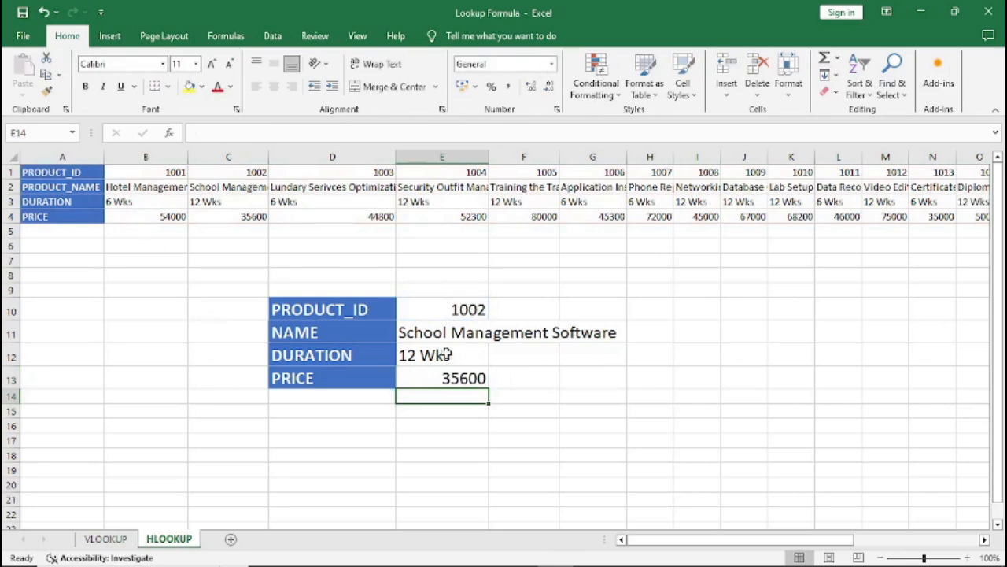
left_click(465, 376)
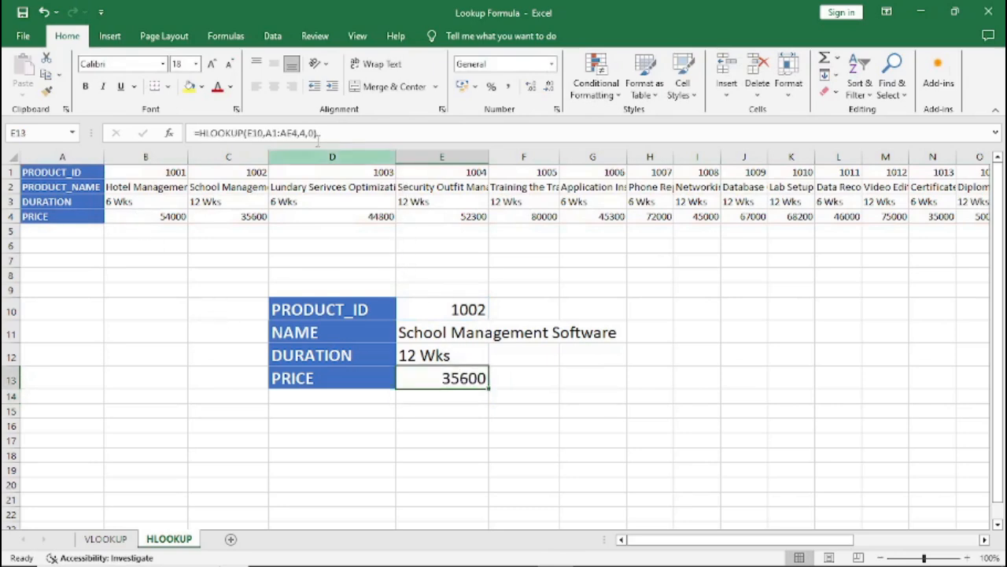
left_click(509, 87)
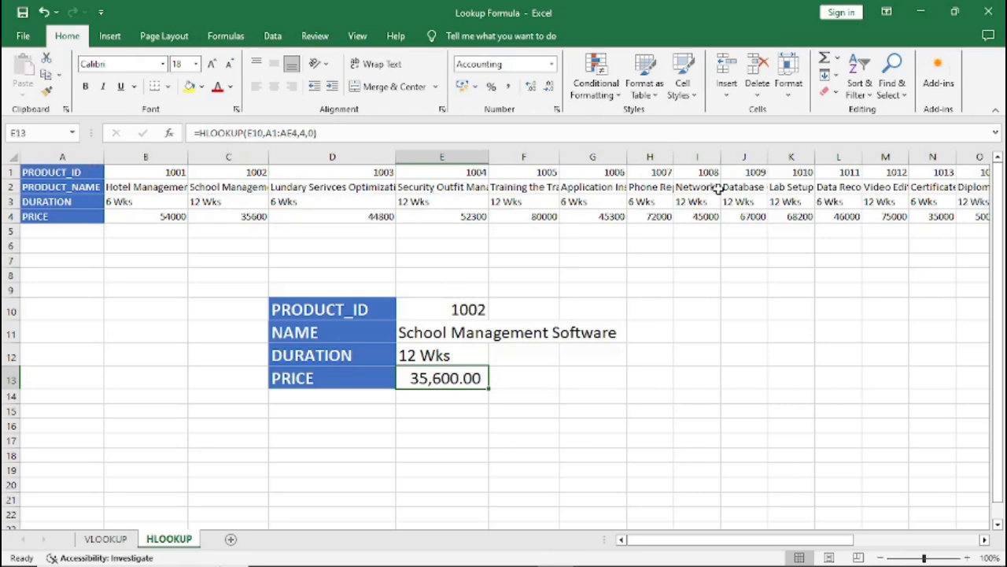
On the VLOOKUP sheet, start a VLOOKUP formula in NAME cell H7 with G7 as the lookup value.
left_click(106, 539)
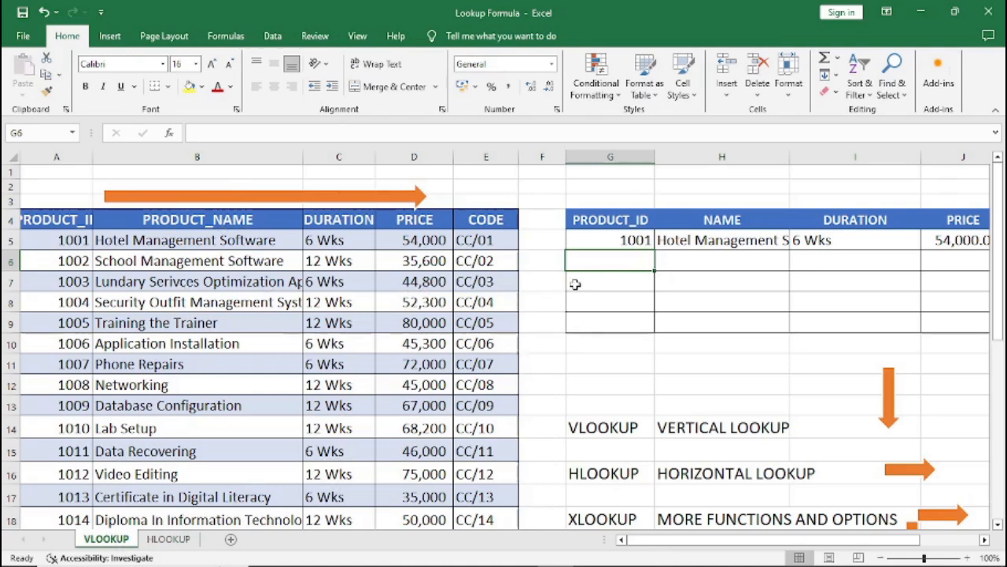
left_click(617, 281)
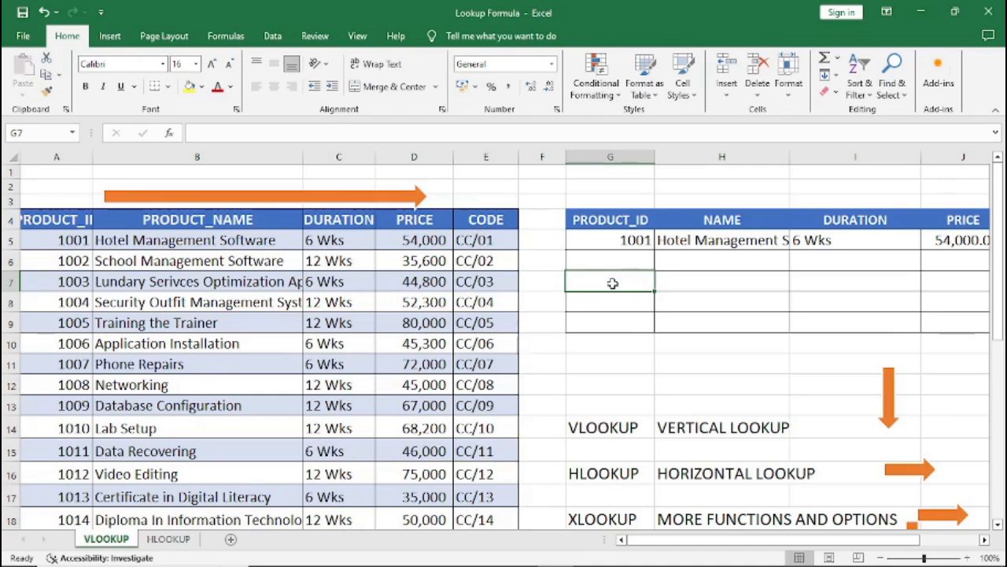
left_click(684, 277)
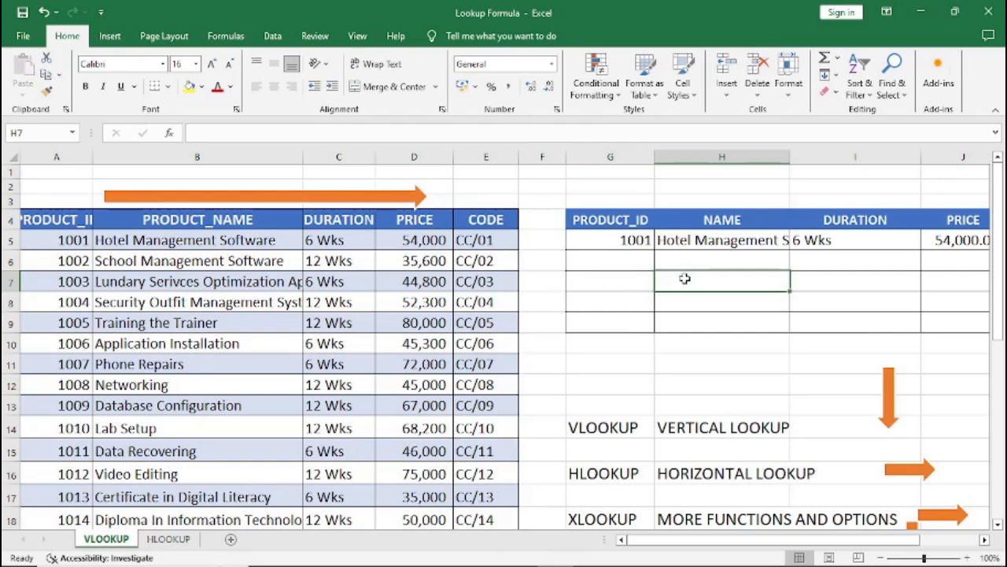
type("=")
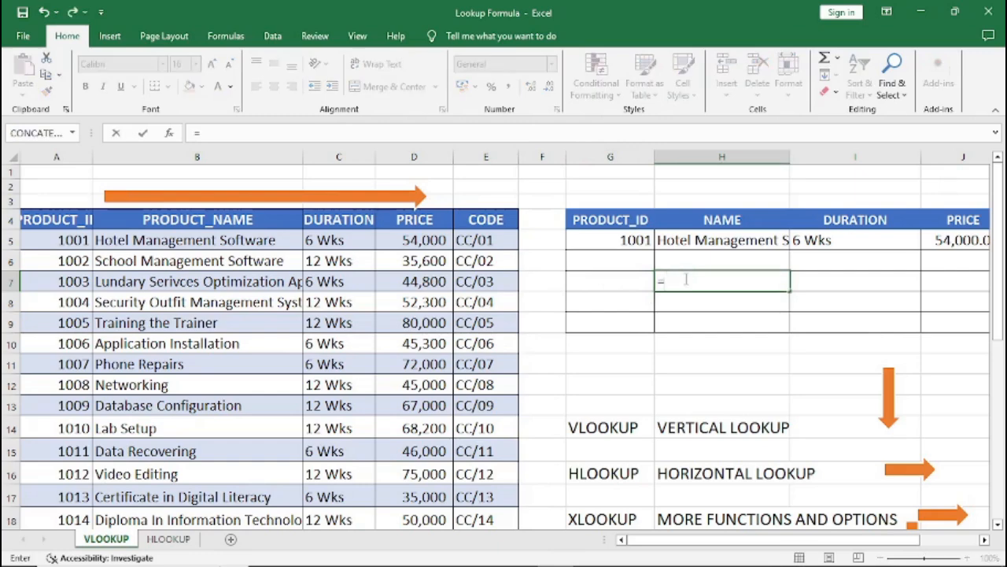
type("VL")
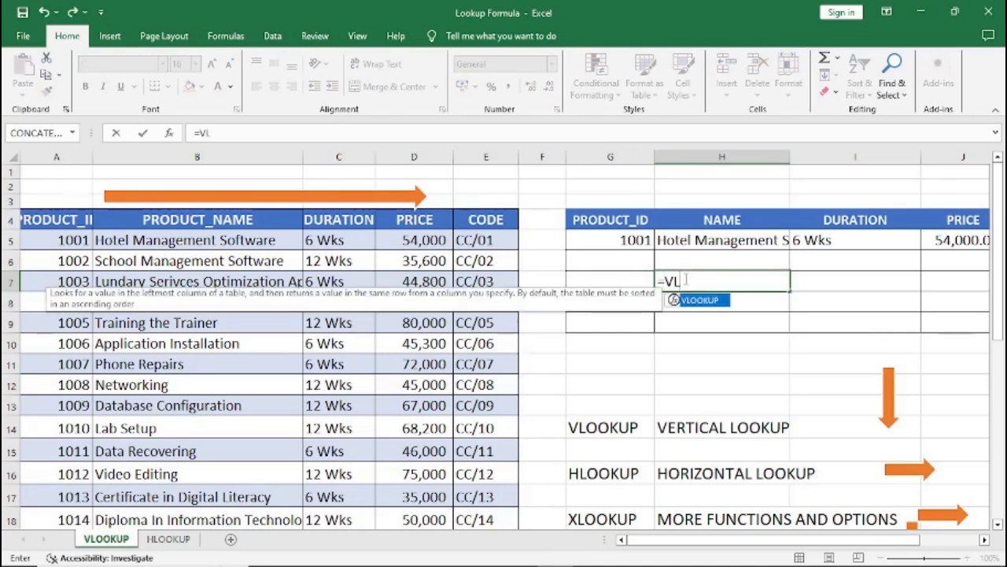
key("Tab")
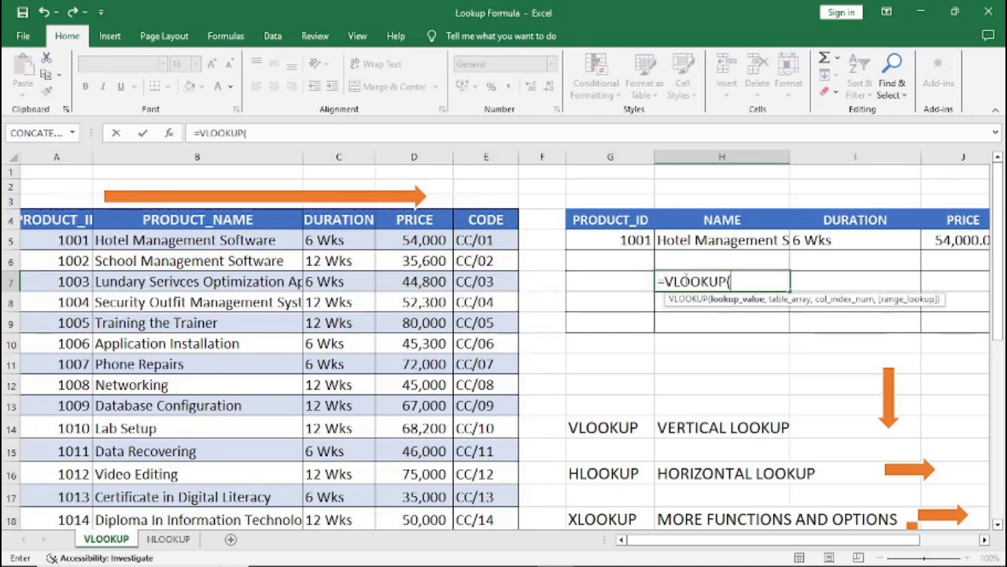
left_click(617, 287)
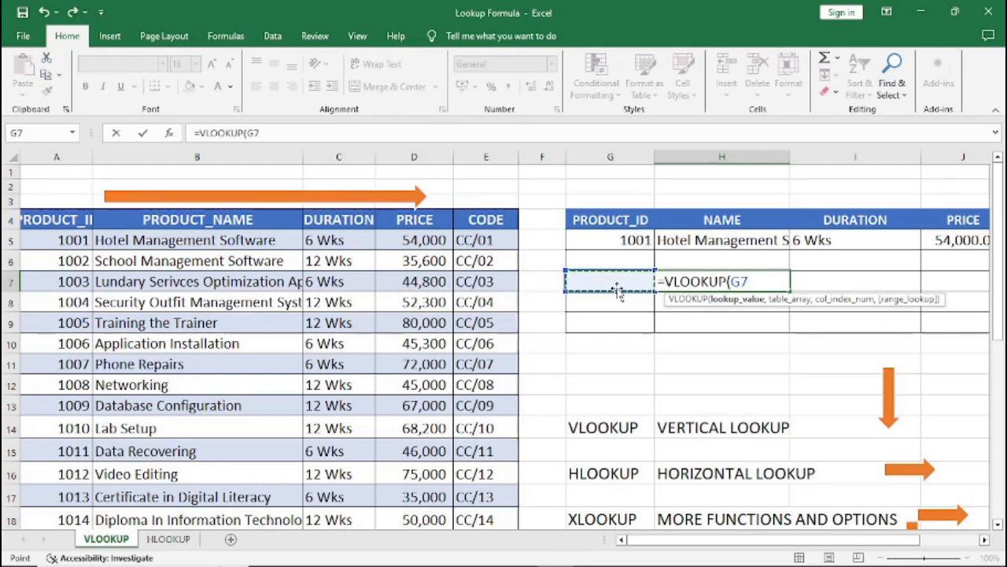
type(",")
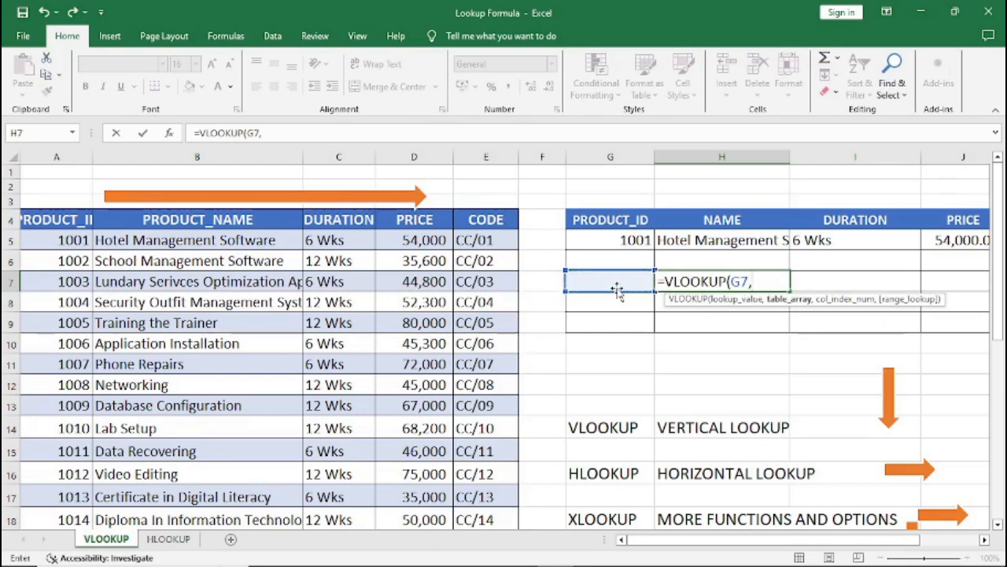
Complete the H7 formula with the whole PROD table as table array, column index 2 and range lookup 0.
left_click_drag(55, 221, 470, 486)
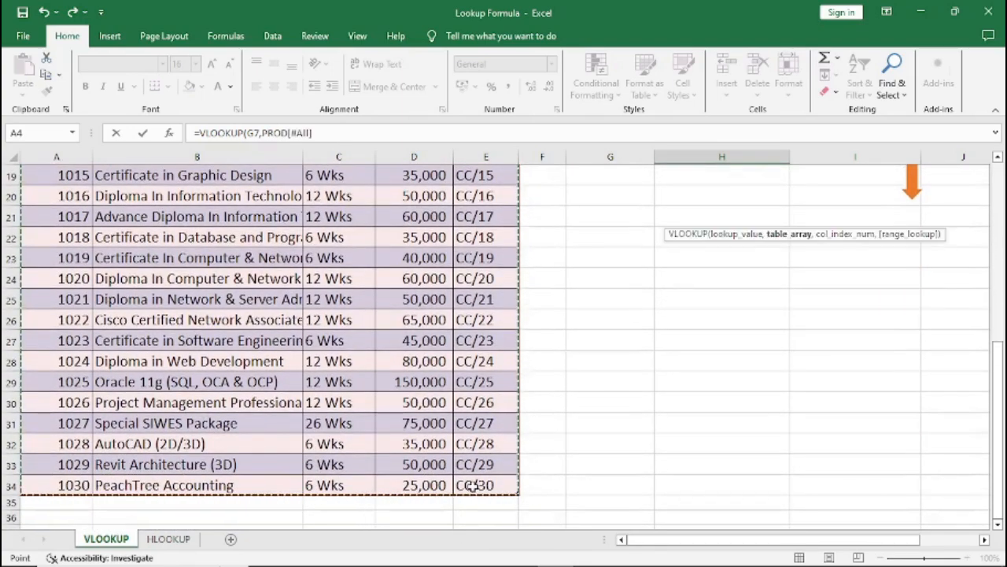
scroll(470, 486, "up", 6)
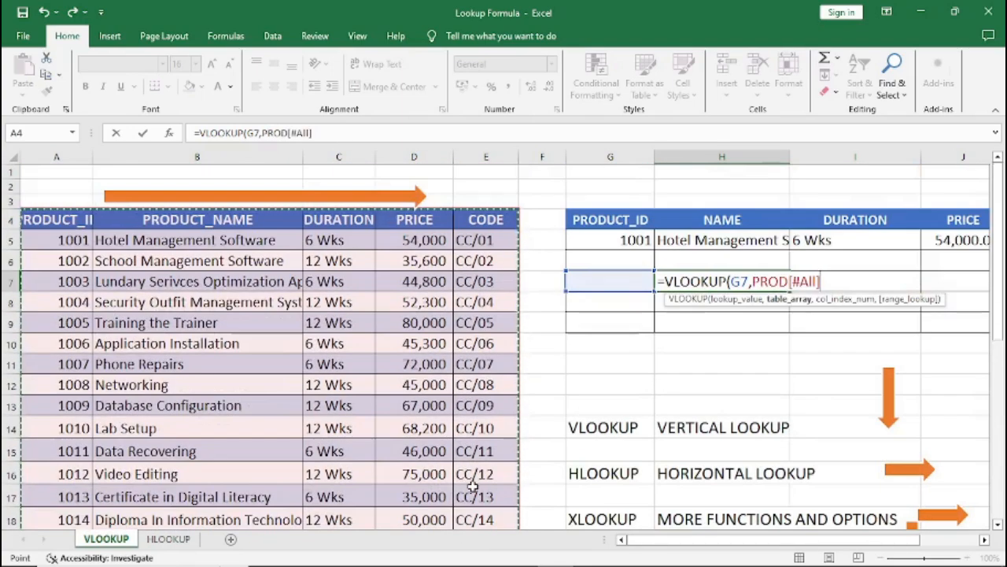
type(",2")
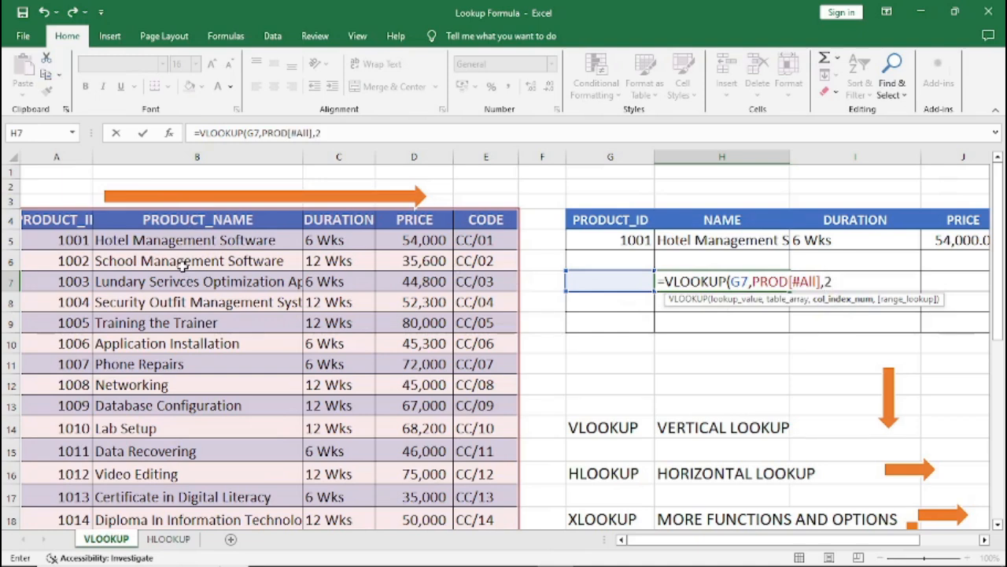
type(",")
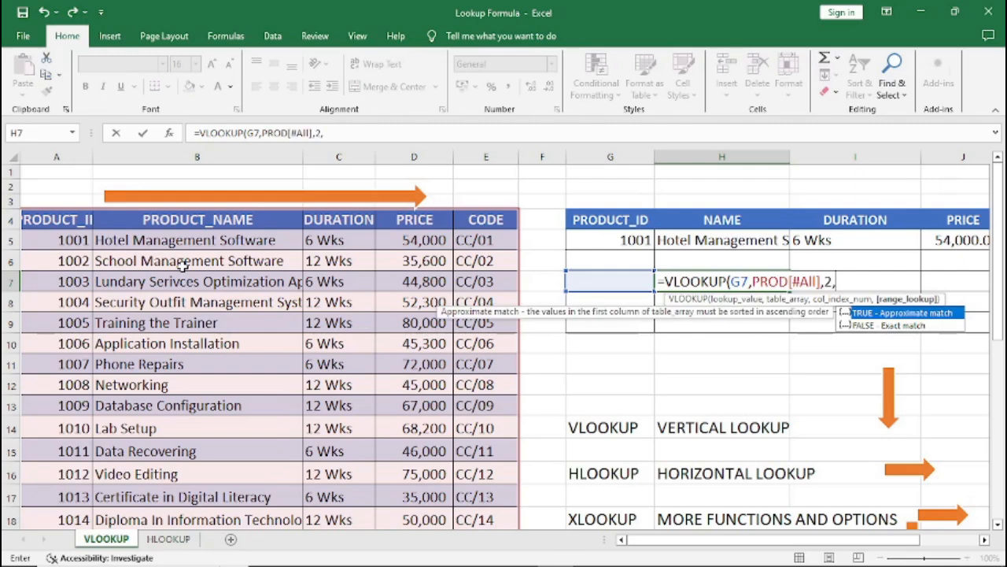
type("0)")
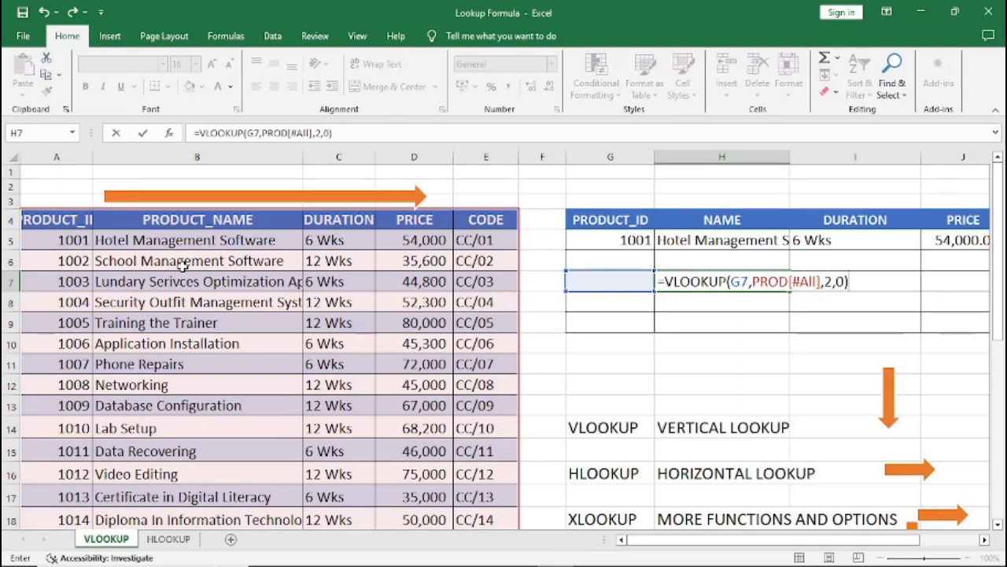
key("Return")
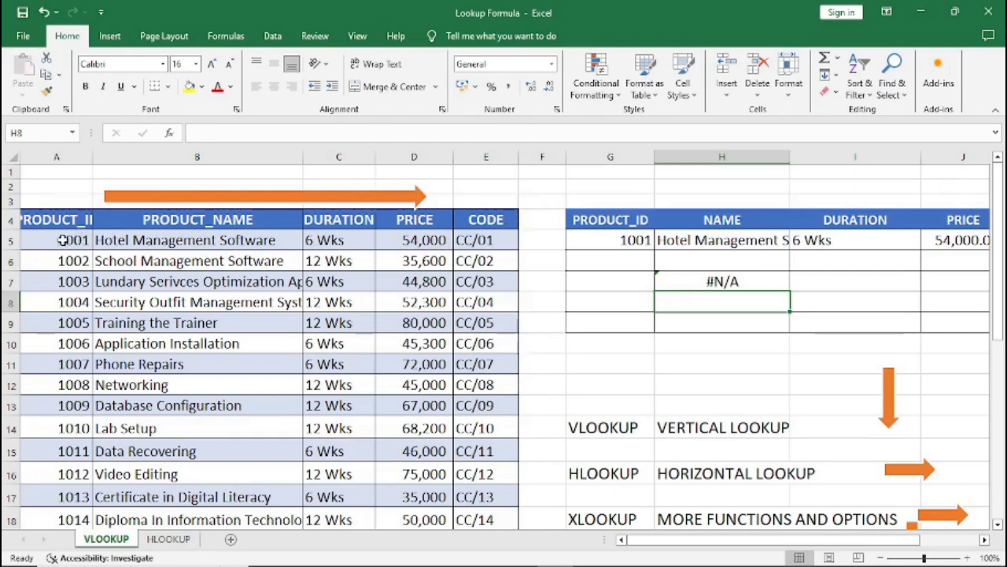
Clear the trial VLOOKUP formula from cell H7.
left_click(682, 286)
key("Delete")
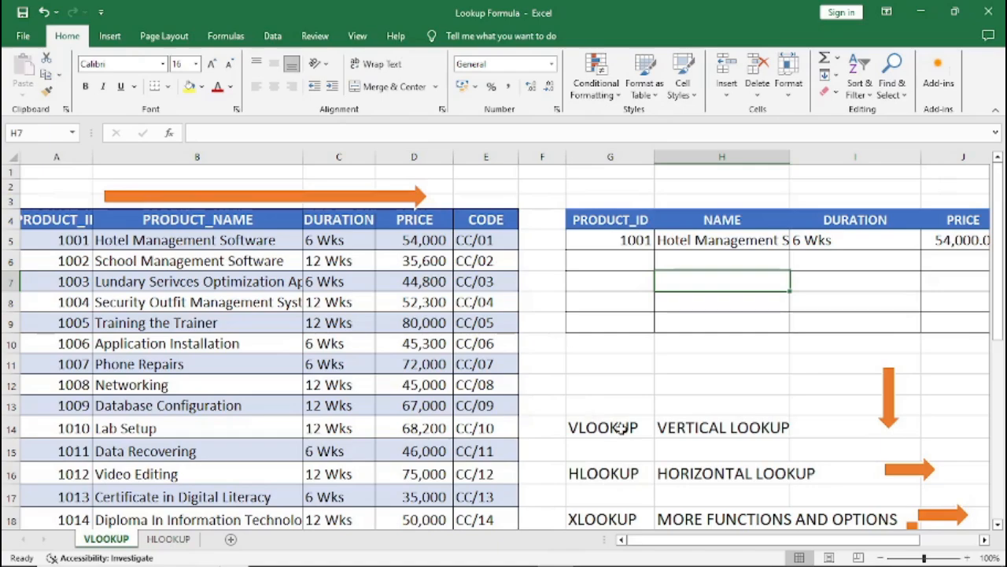
Review the CODE column of the product table and the VLOOKUP, HLOOKUP and XLOOKUP notes in rows 14 to 18.
scroll(622, 429, "down", 2)
scroll(621, 427, "up", 1)
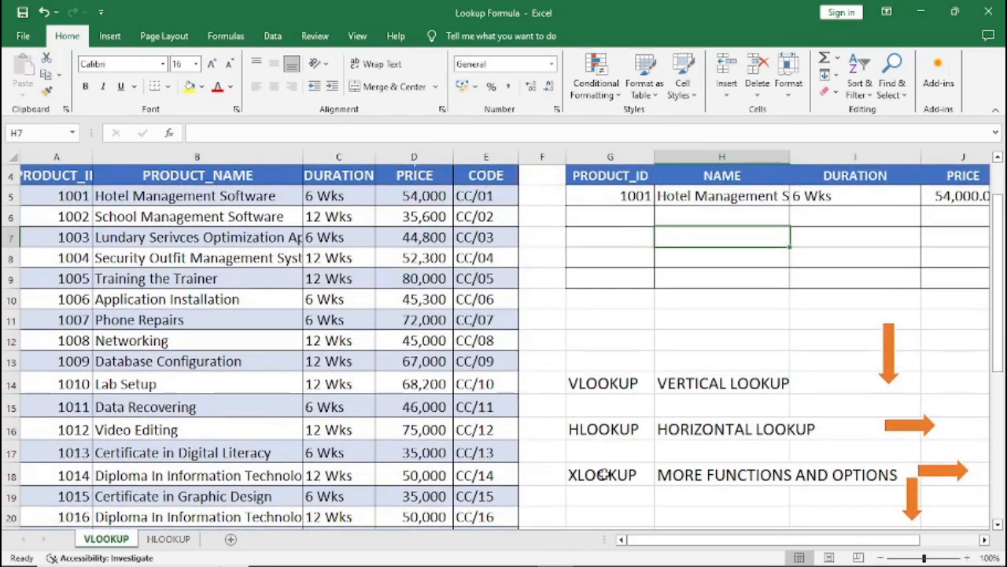
scroll(605, 473, "up", 1)
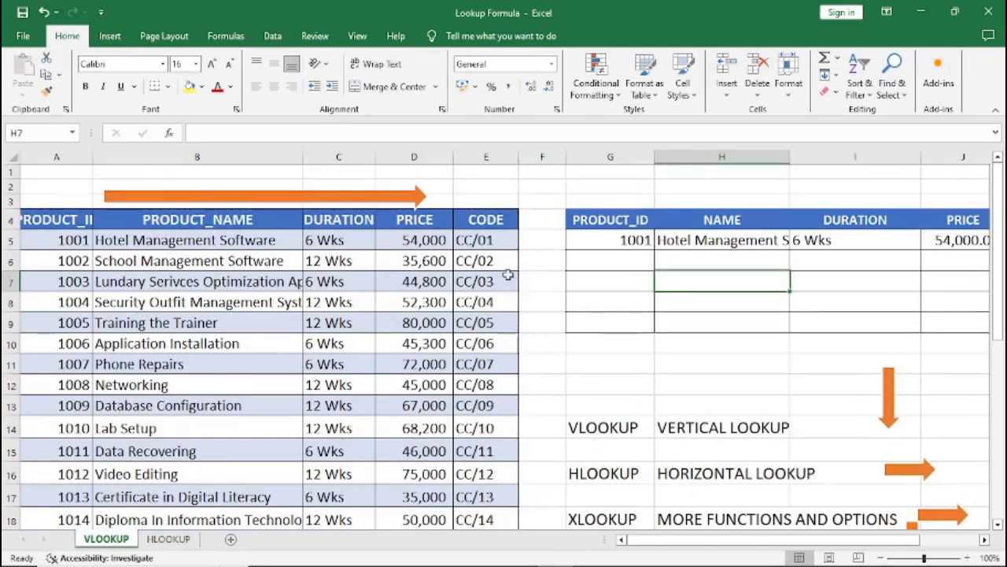
left_click(477, 243)
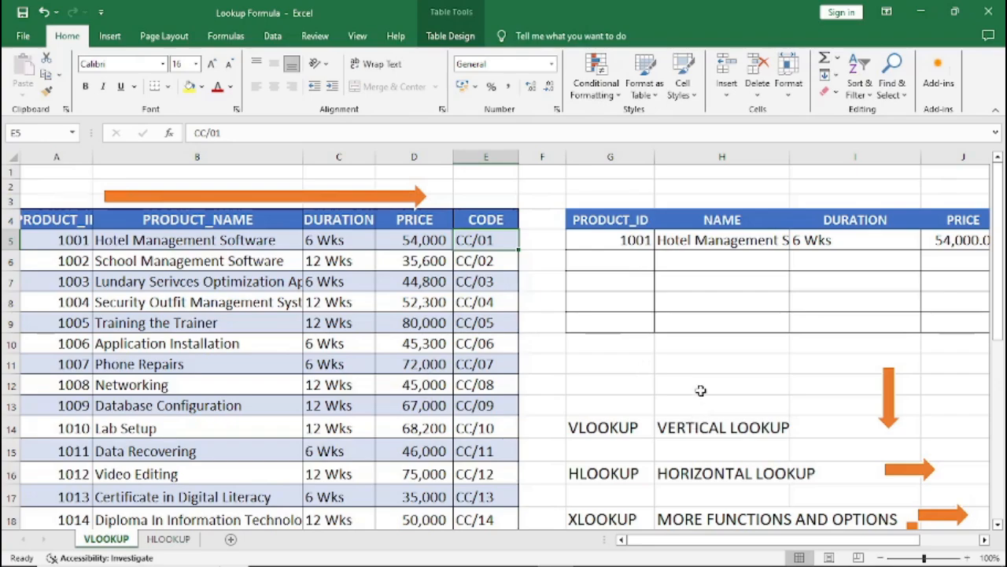
scroll(701, 390, "down", 3)
scroll(700, 391, "up", 3)
scroll(603, 492, "down", 2)
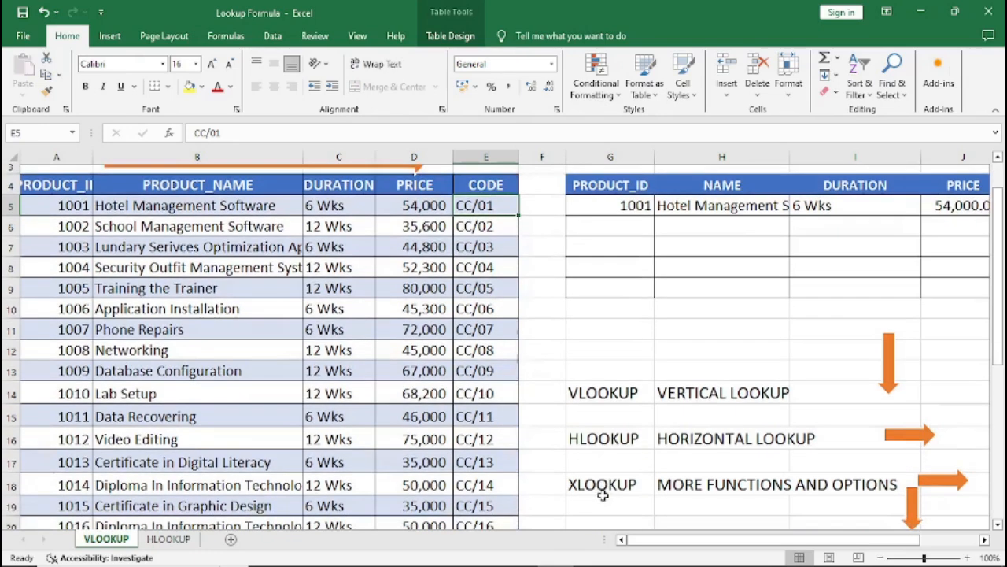
scroll(603, 493, "up", 2)
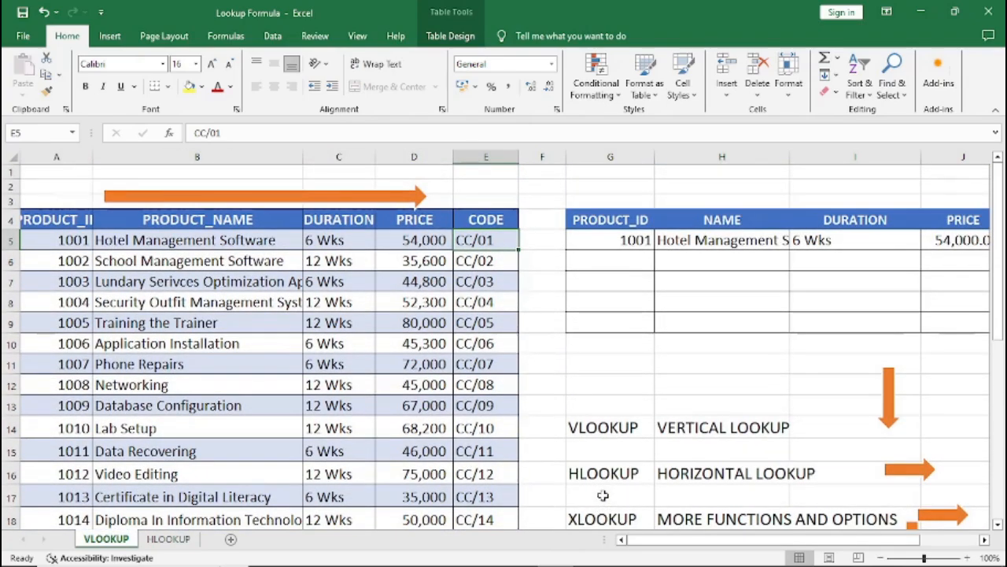
left_click(593, 427)
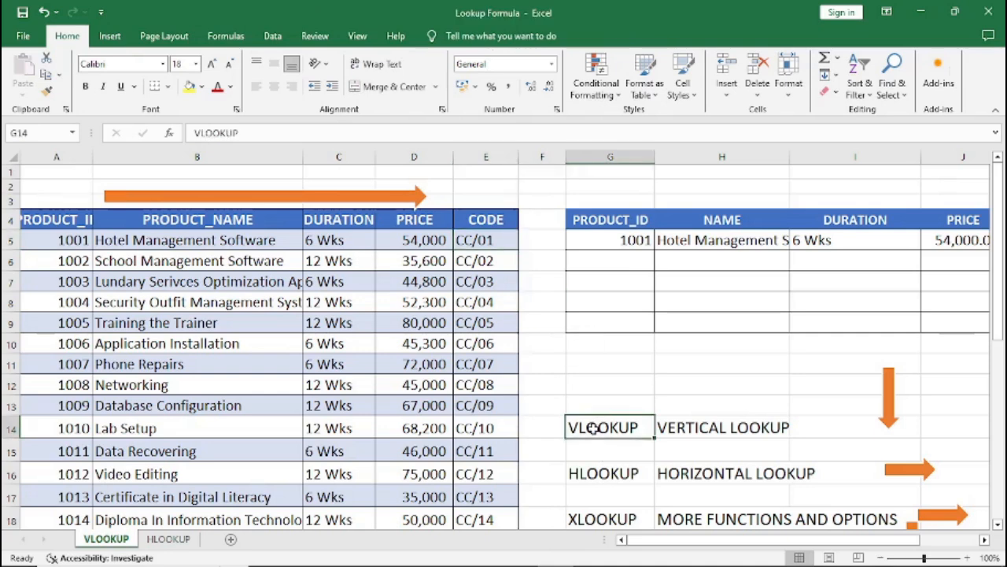
left_click(594, 517)
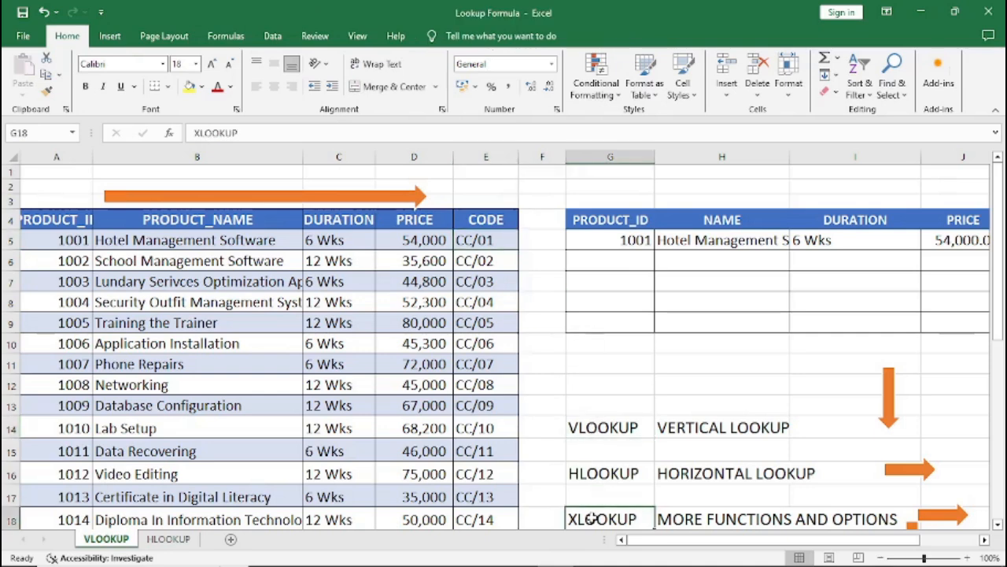
left_click(601, 425)
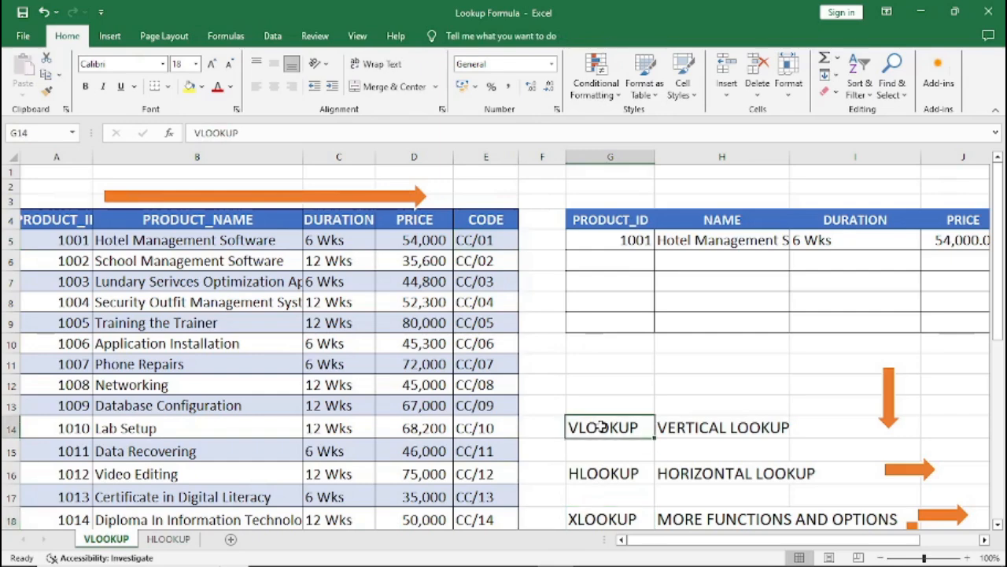
left_click(601, 478)
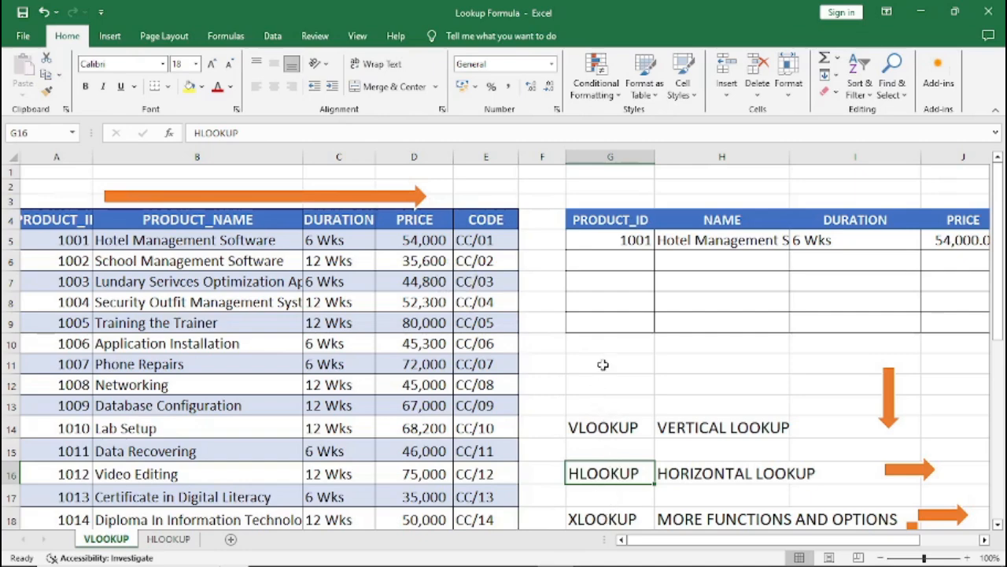
scroll(603, 365, "down", 1)
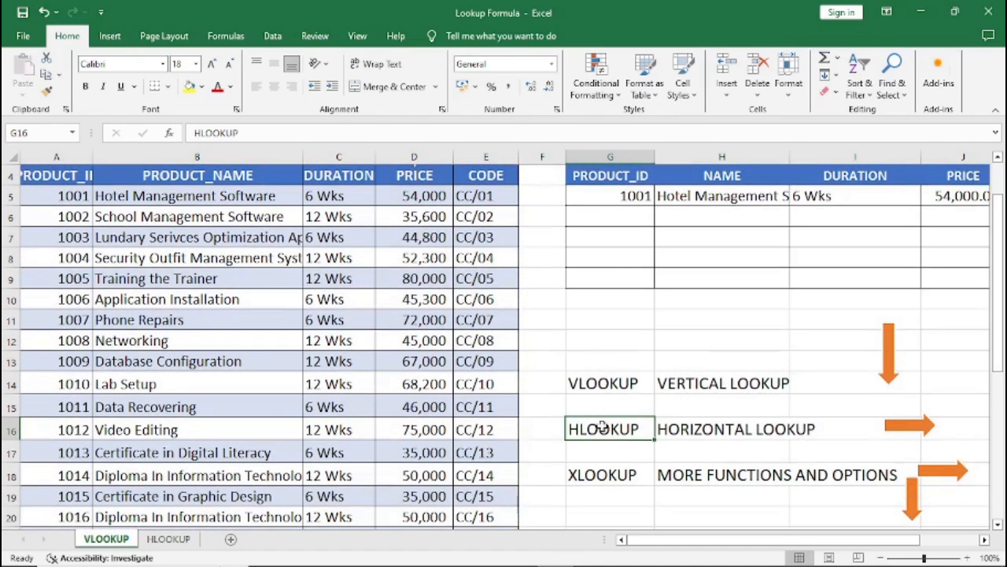